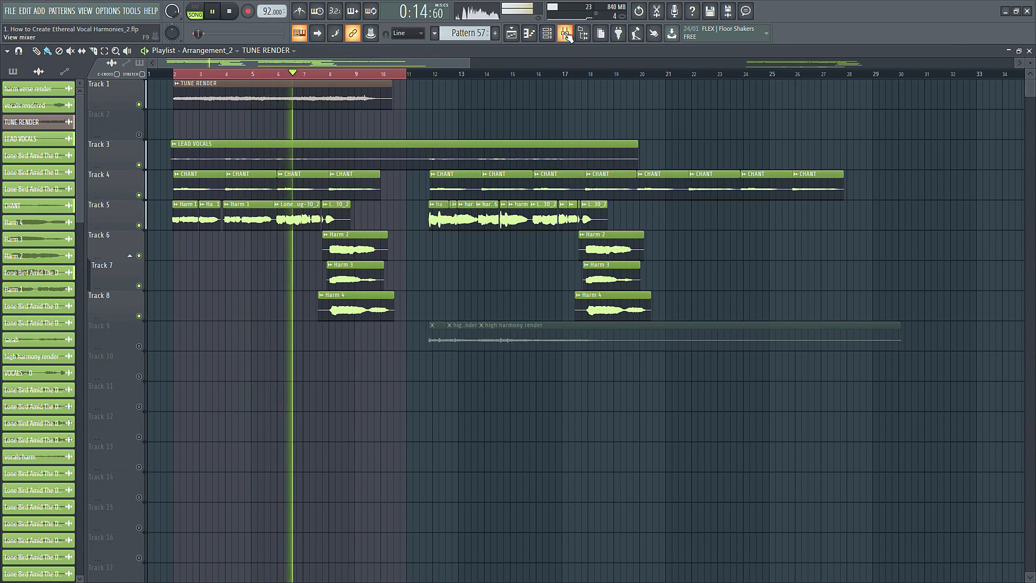
Open the mixer, select the LEAD VOCALS track and stop playback to enable its FabFilter Pro-Q 2 effect.
click(567, 35)
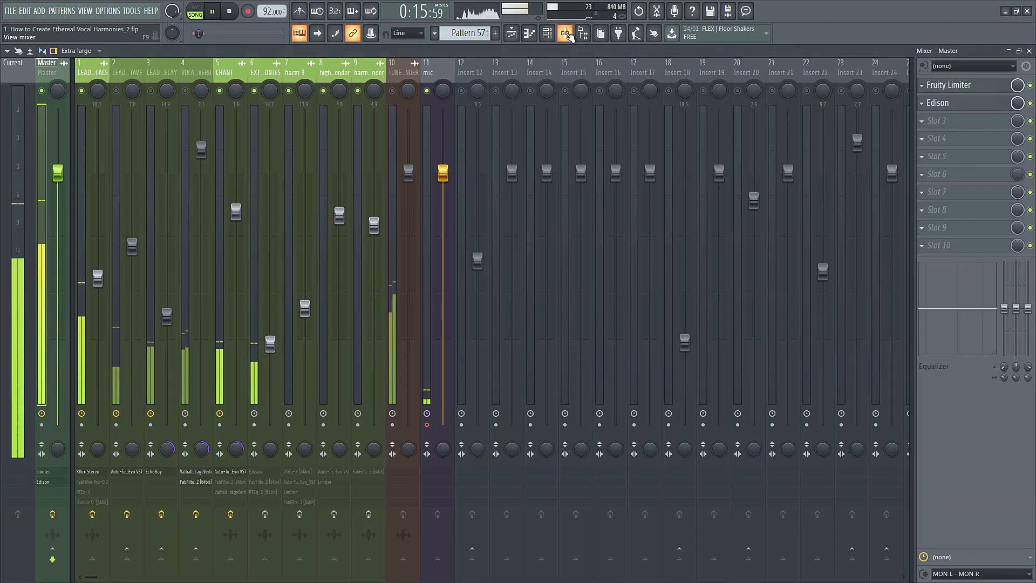
click(97, 67)
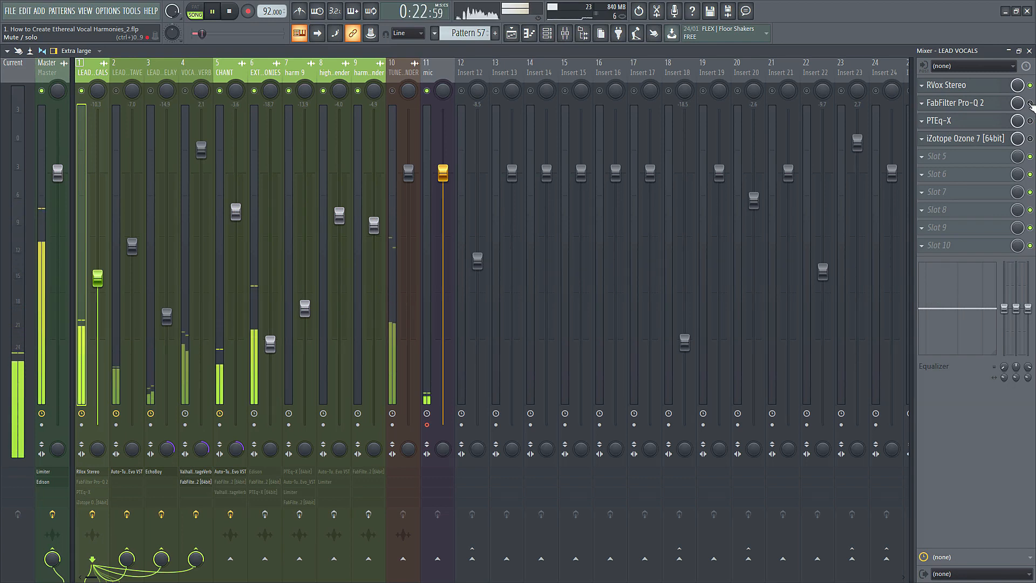
key(space)
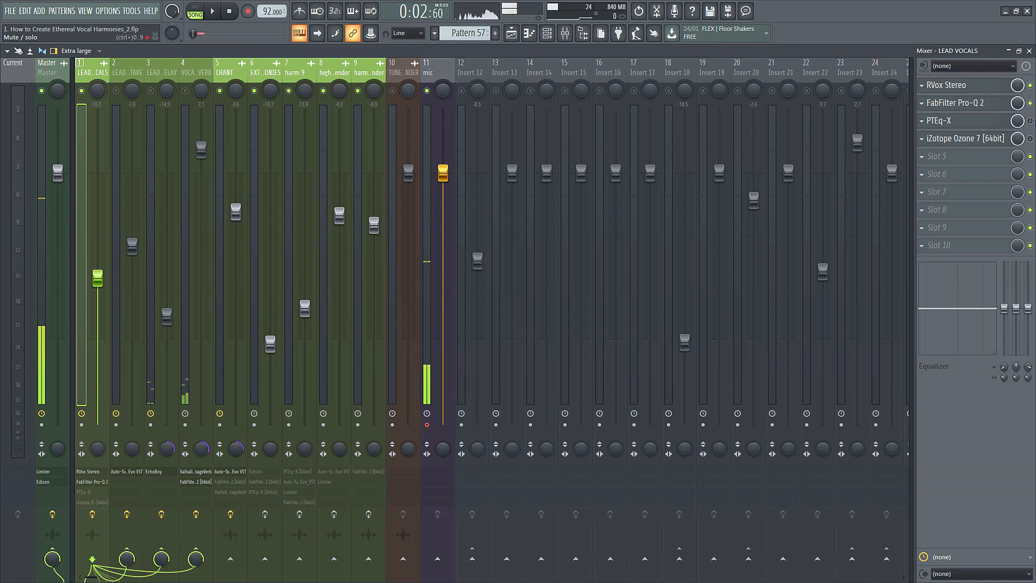
Unmute the lead vocal octave track, enable the CHANT and EXTRA HARMONIES effects, and play the song.
click(123, 97)
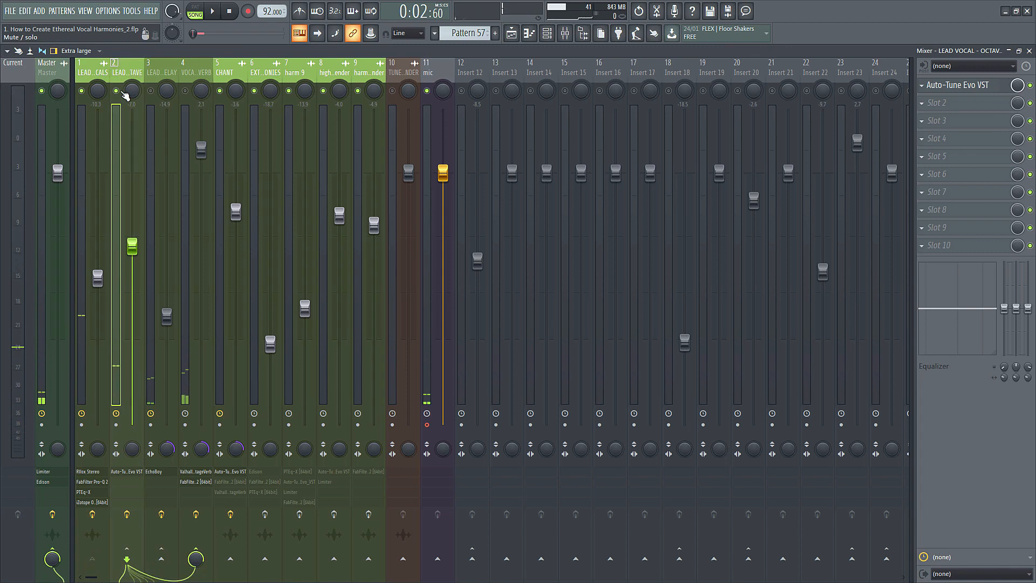
click(245, 90)
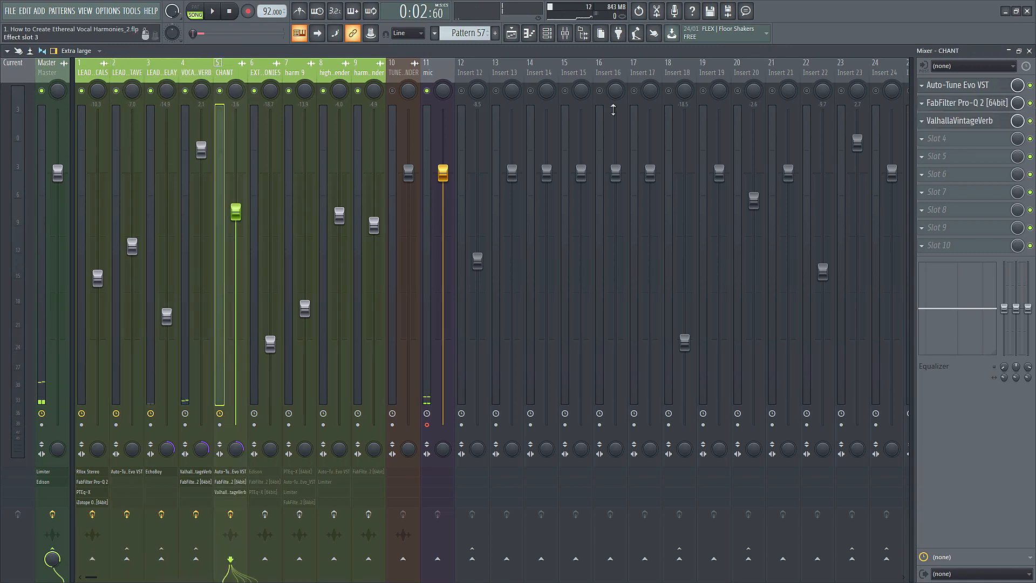
click(279, 71)
key(space)
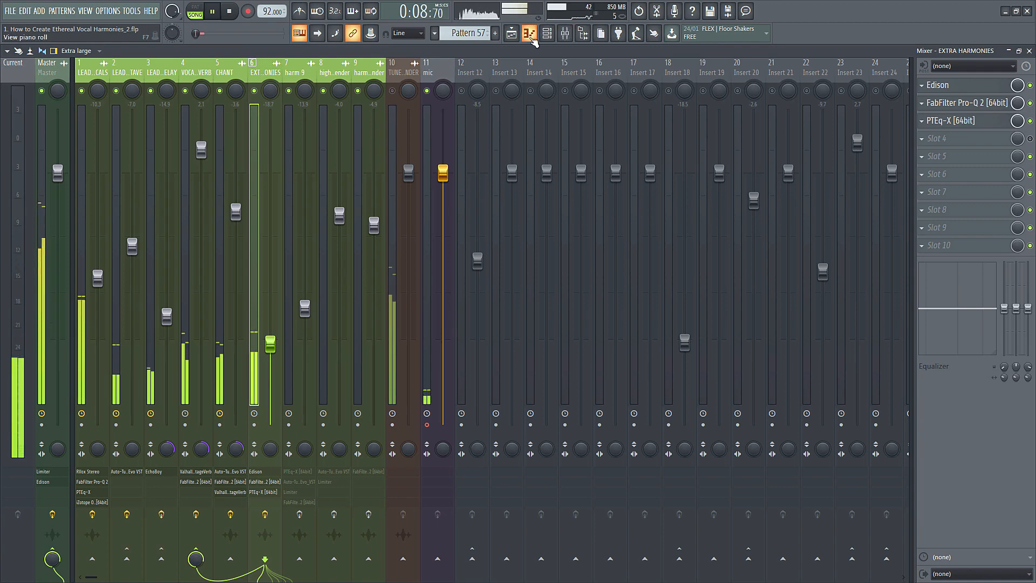
Review the vocal clips in the playlist at a taller track height during playback, and return to the mixer.
click(511, 34)
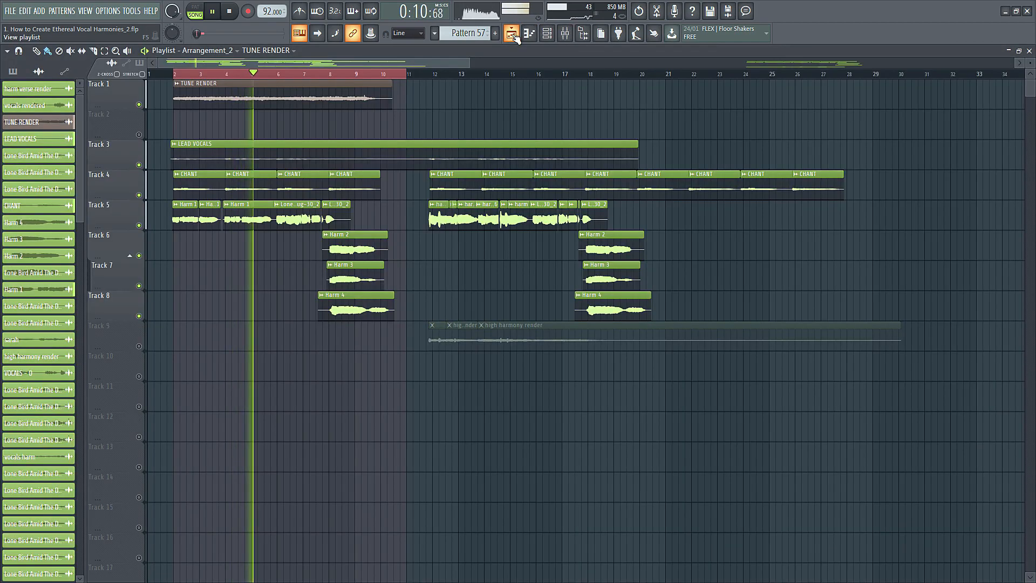
drag(1034, 62, 1034, 63)
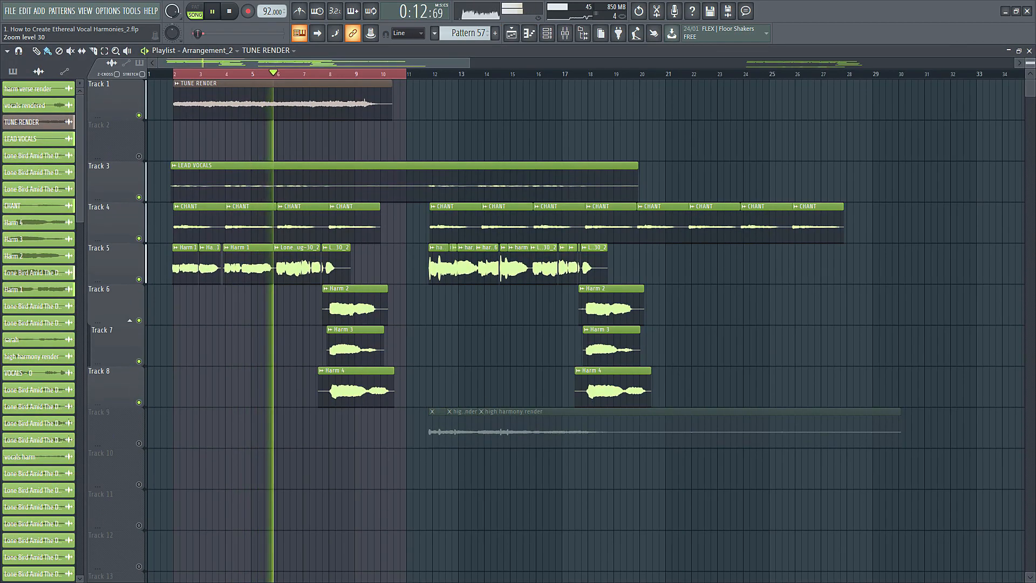
click(1029, 51)
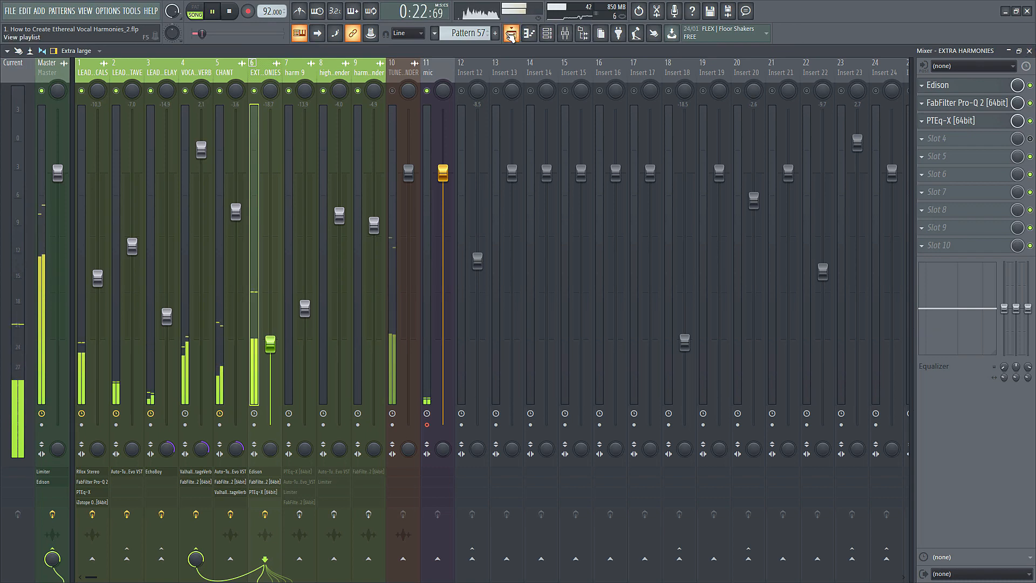
key(space)
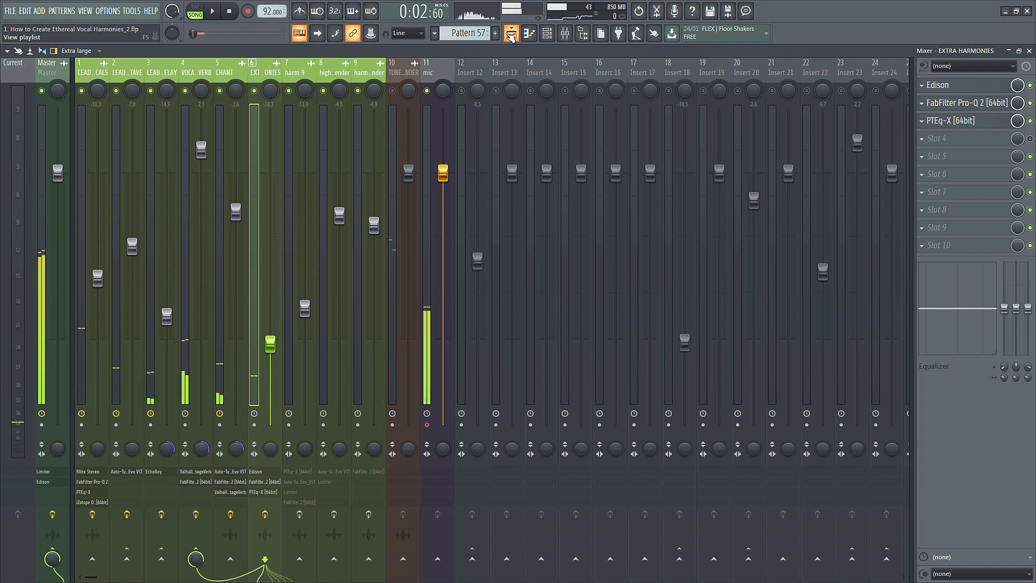
Play the vocals with the TUNE RENDER backing track and follow the arrangement in the playlist.
click(397, 94)
key(space)
click(512, 33)
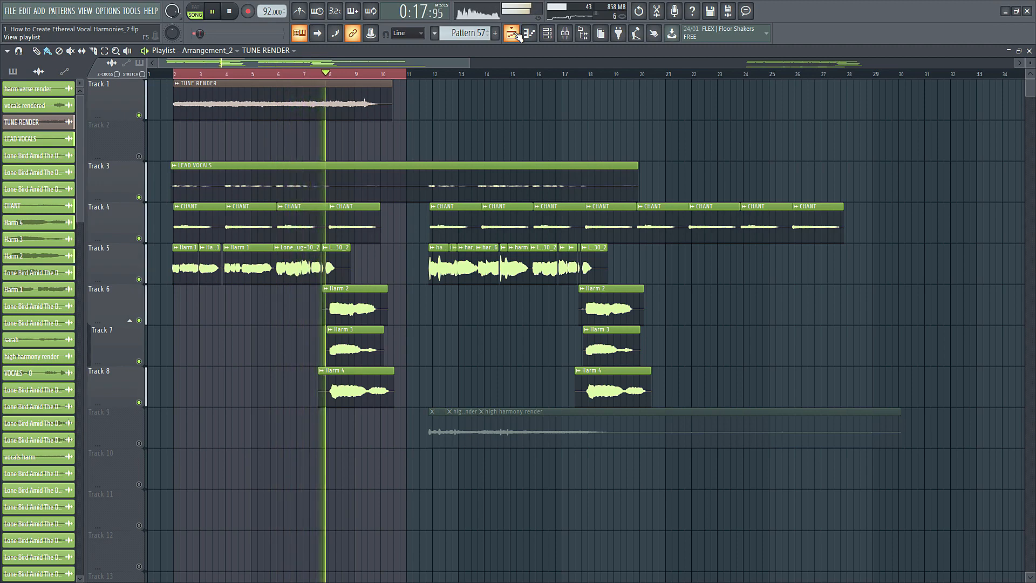
click(517, 35)
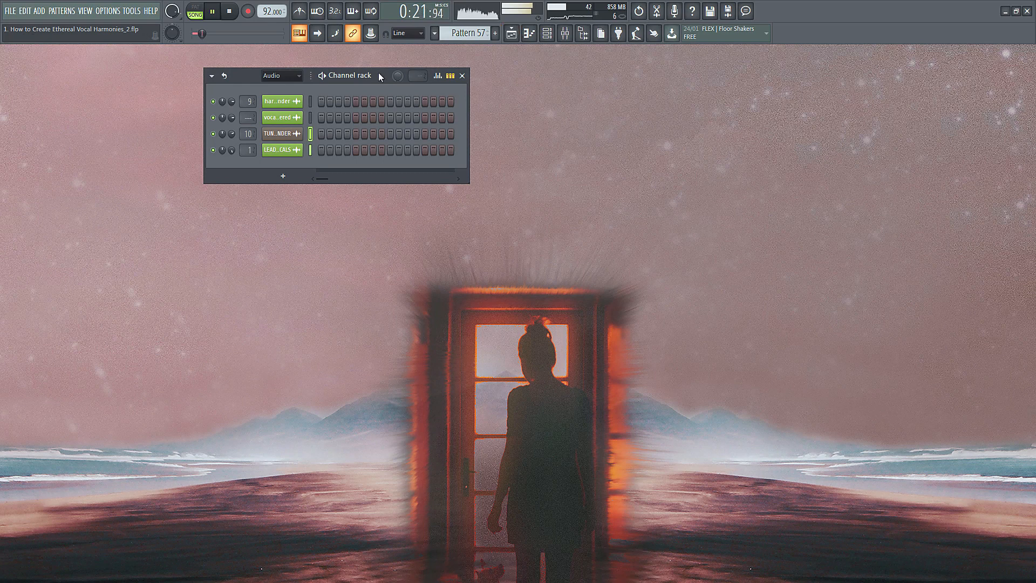
Filter the channel rack to the vocals group to review its channels, and return to the mixer.
click(281, 75)
click(288, 119)
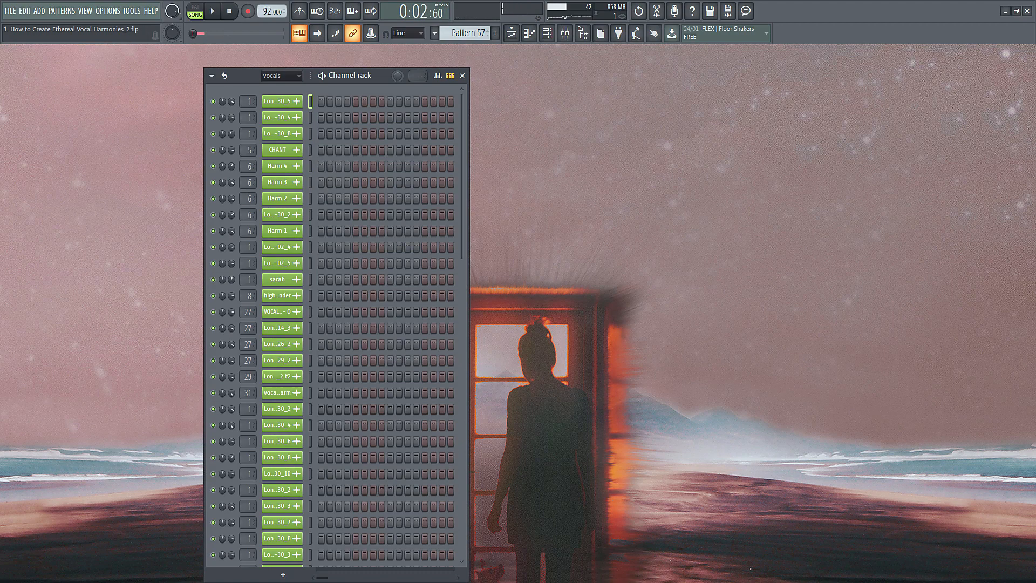
key(F9)
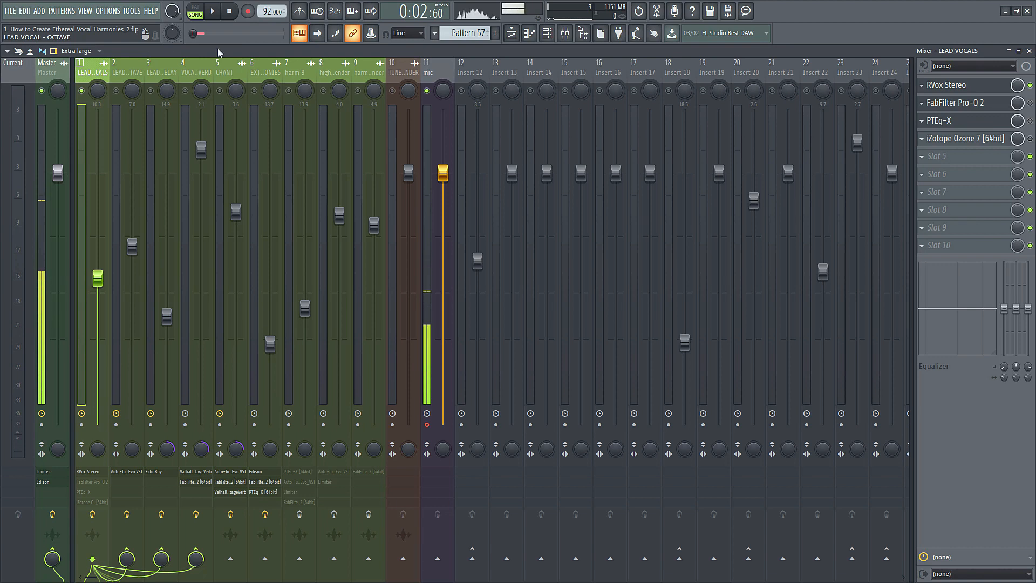
Audition LEAD VOCALS with RVox Stereo bypassed and its fader raised to 5.6 dB, and undo the level change.
click(1030, 84)
key(space)
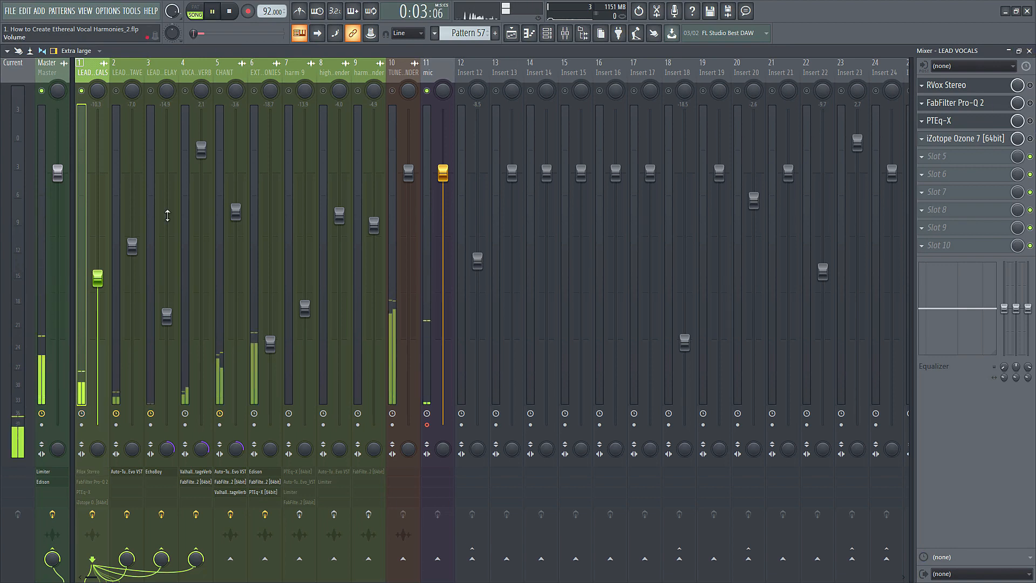
drag(97, 278, 98, 110)
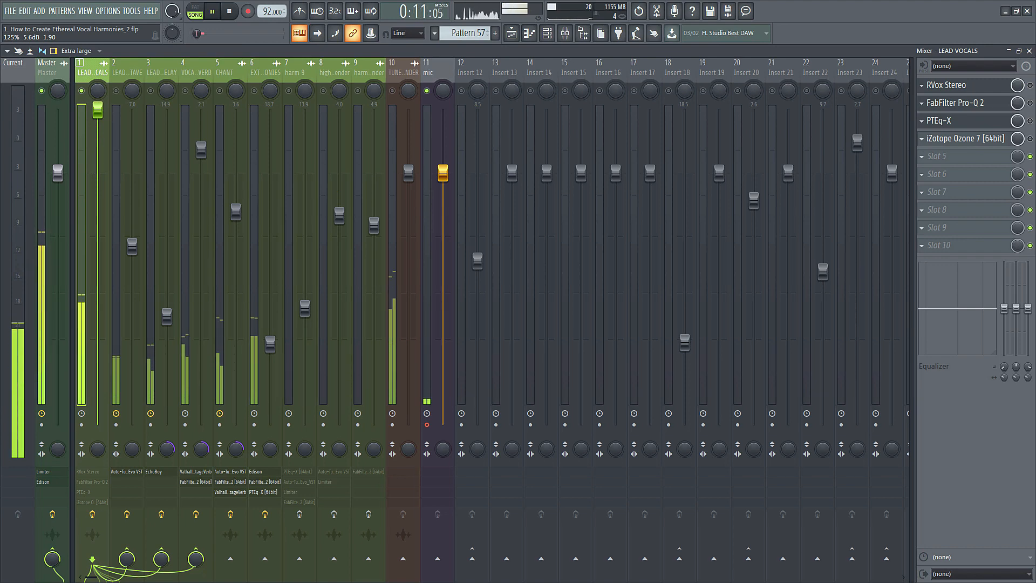
key(space)
key(ctrl+z)
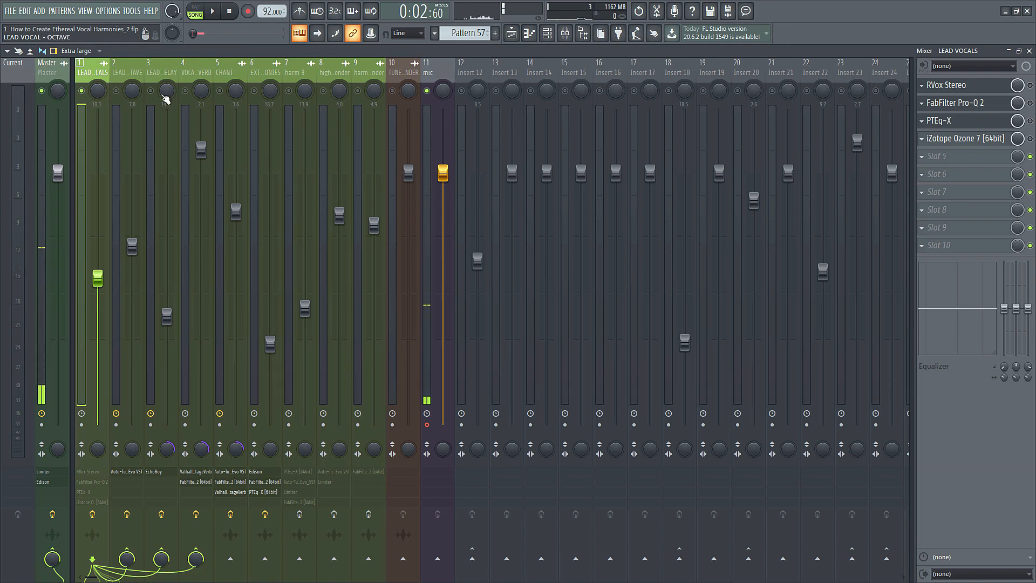
Enable RVox Stereo on LEAD VOCALS, open its settings and audition the compression.
click(997, 88)
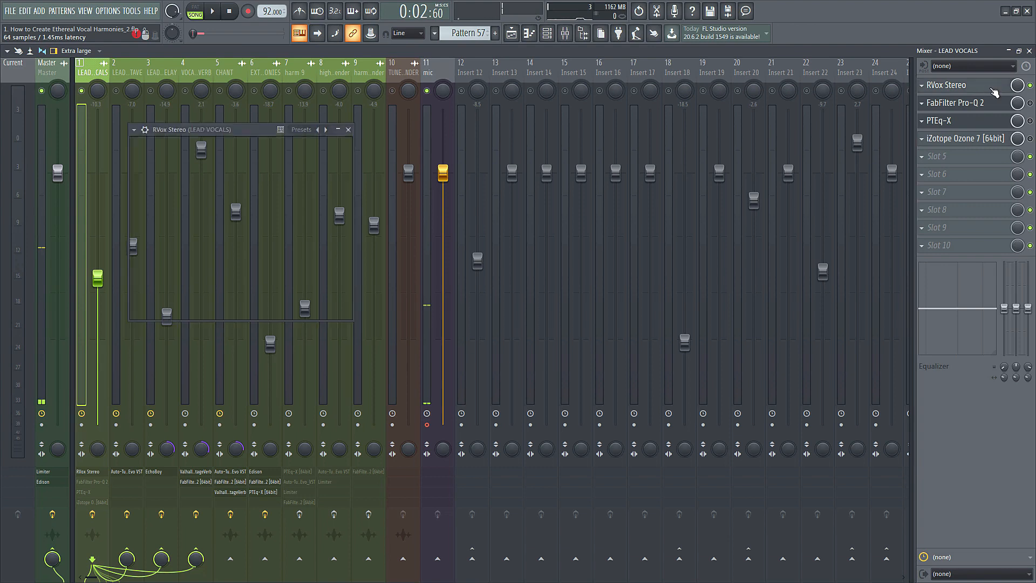
key(space)
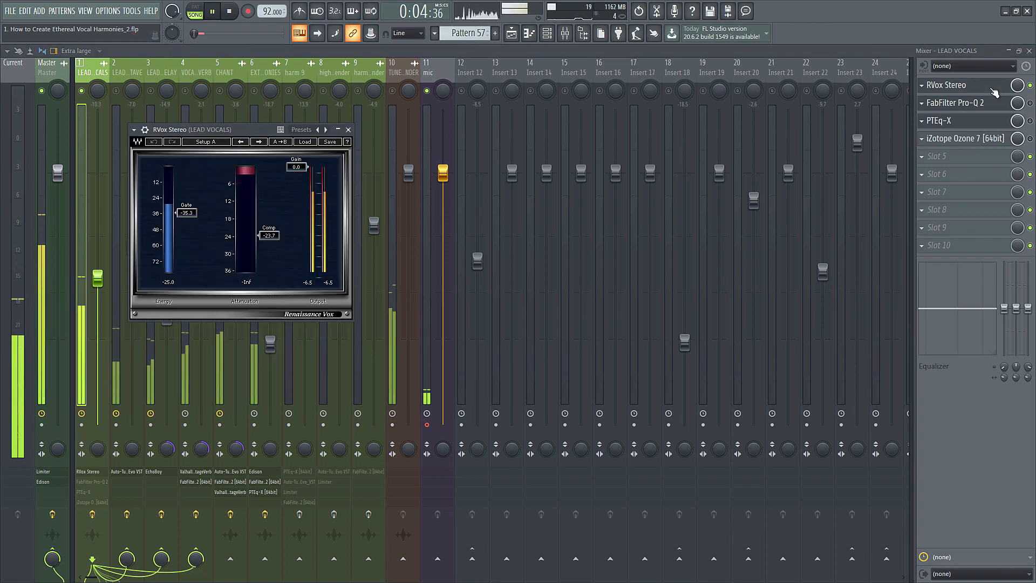
key(space)
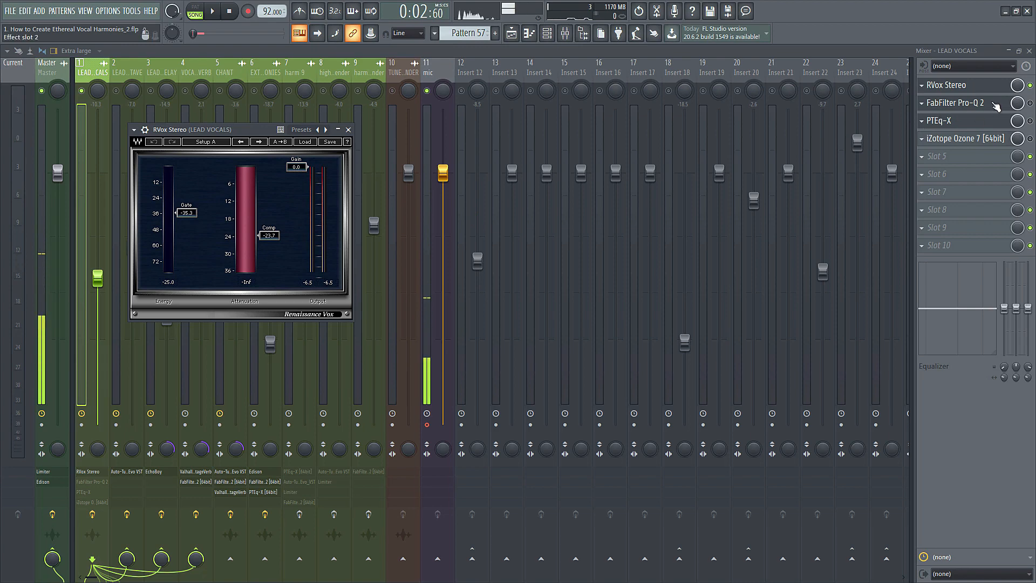
Enable FabFilter Pro-Q 2 on LEAD VOCALS and audition its low-cut and high-cut filter curve.
click(929, 104)
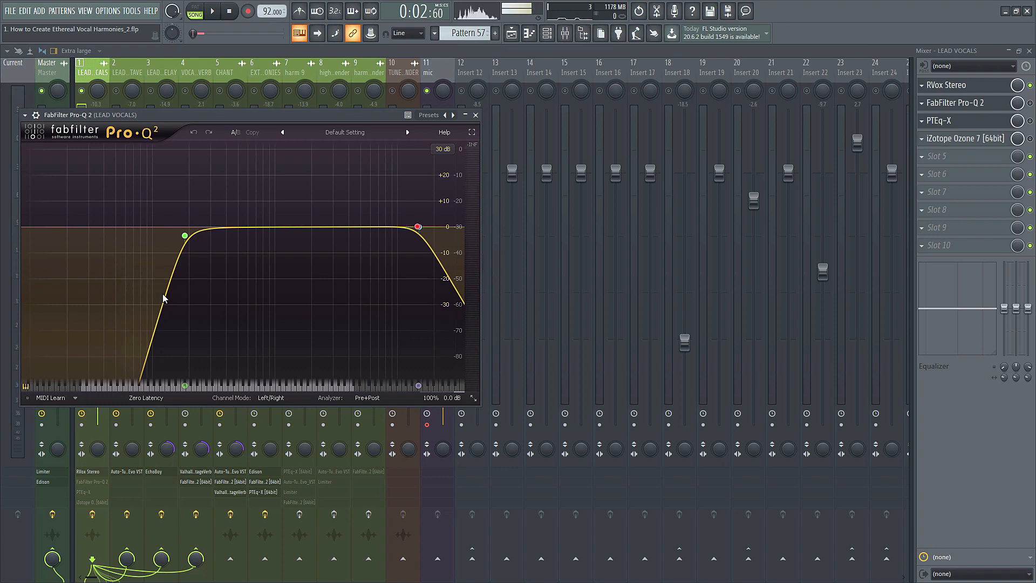
mouse_move(418, 227)
key(space)
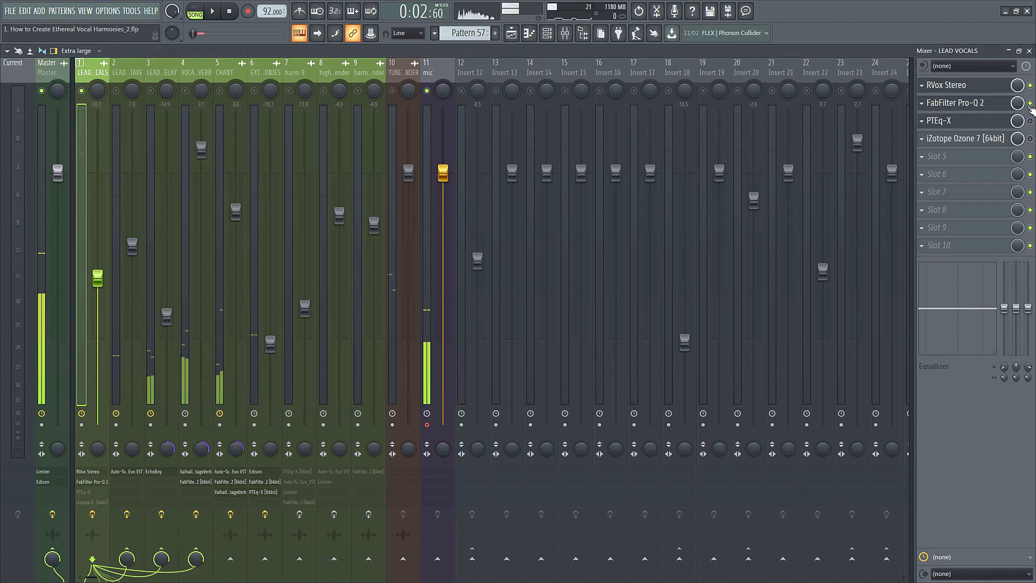
click(1011, 103)
mouse_move(209, 245)
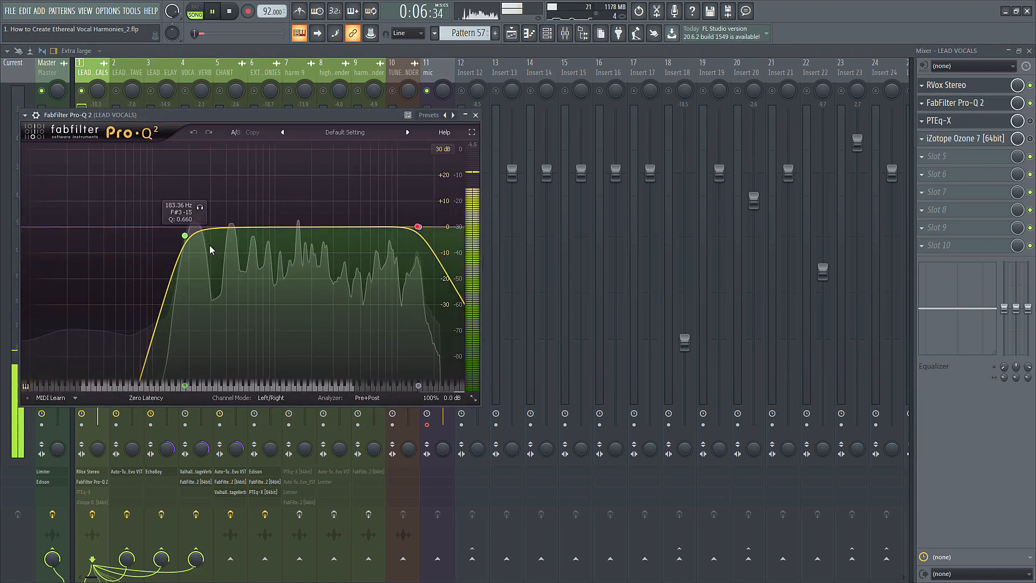
key(space)
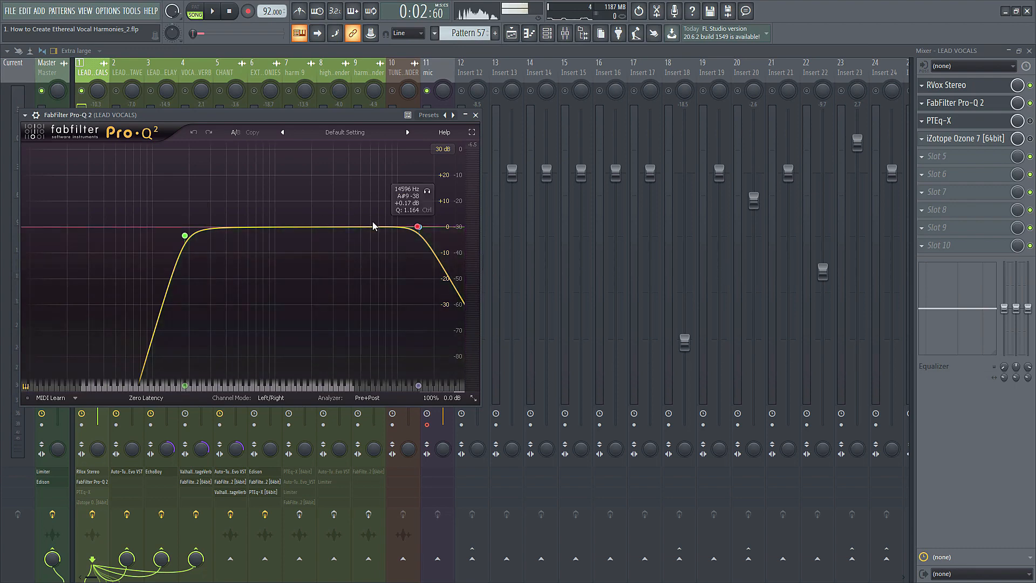
click(955, 103)
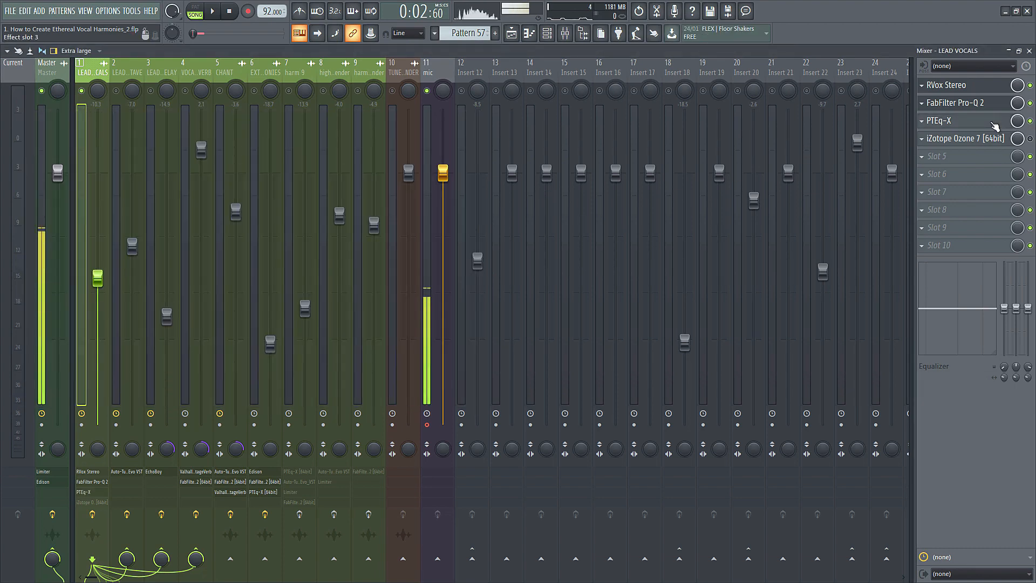
Enable PTEq-X on LEAD VOCALS, open its settings and audition the equalizer during playback.
click(939, 120)
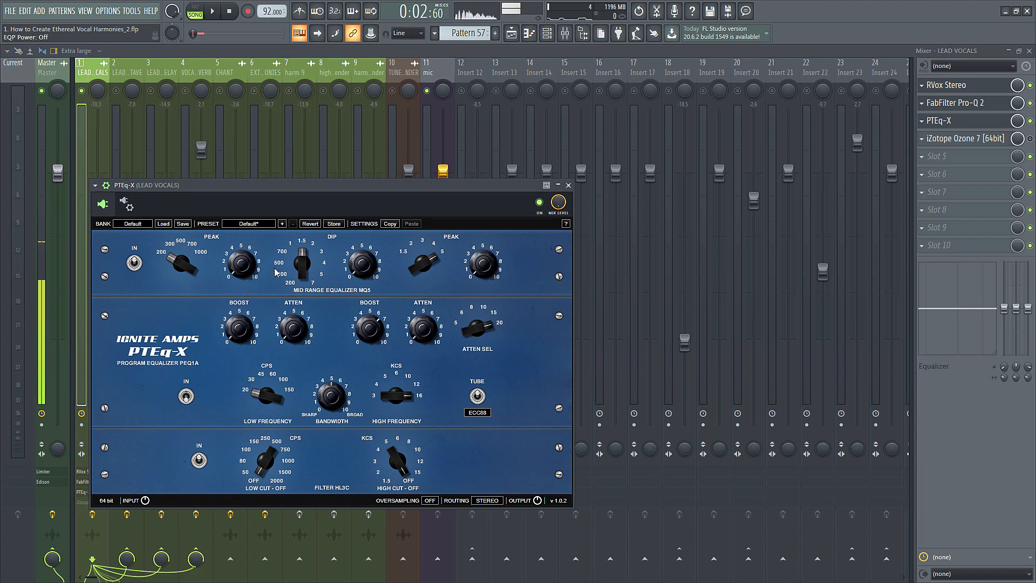
key(space)
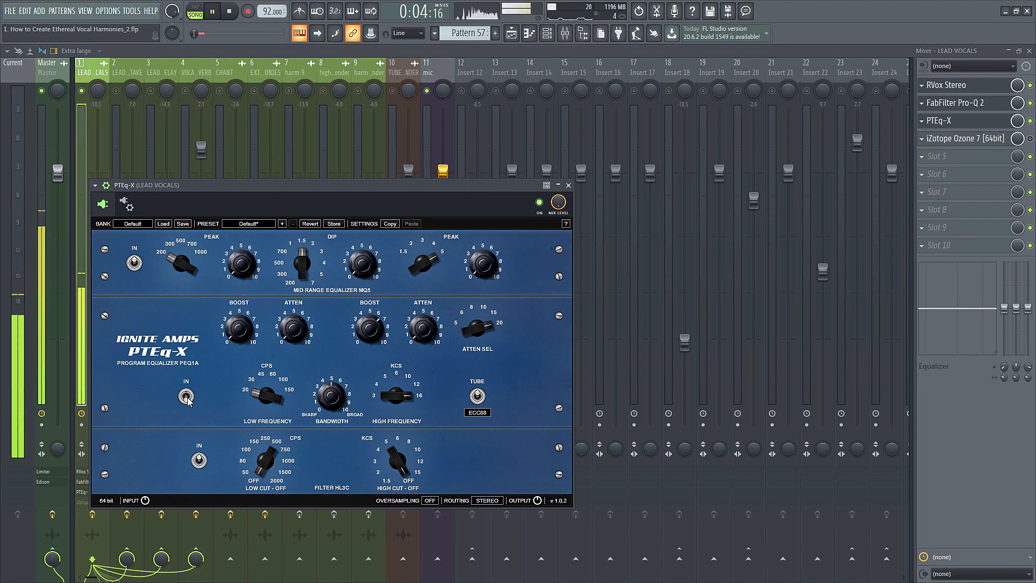
key(space)
key(space)
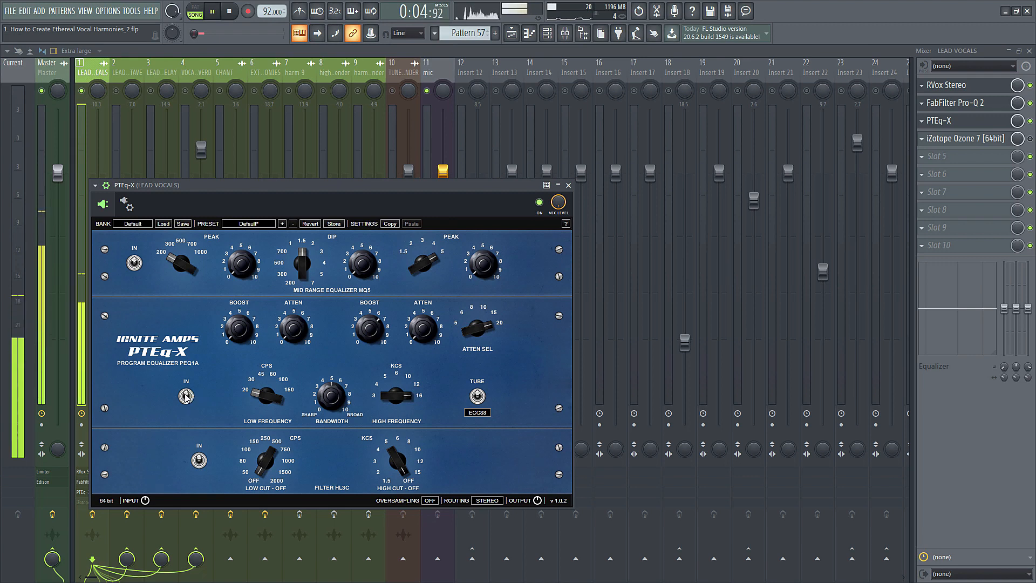
key(space)
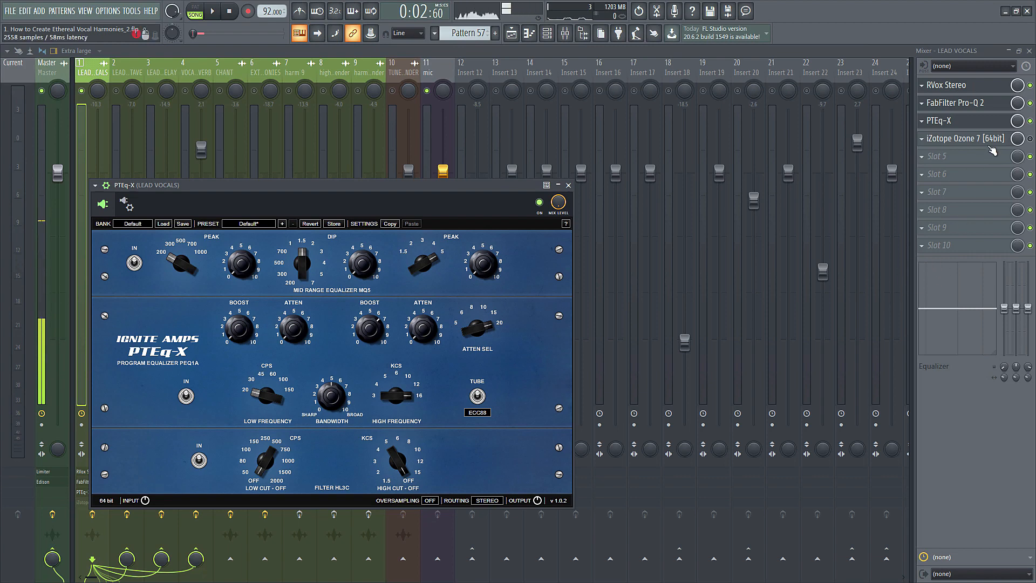
Enable iZotope Ozone 7 on LEAD VOCALS and open it at the Dynamic EQ module.
click(1031, 139)
click(990, 140)
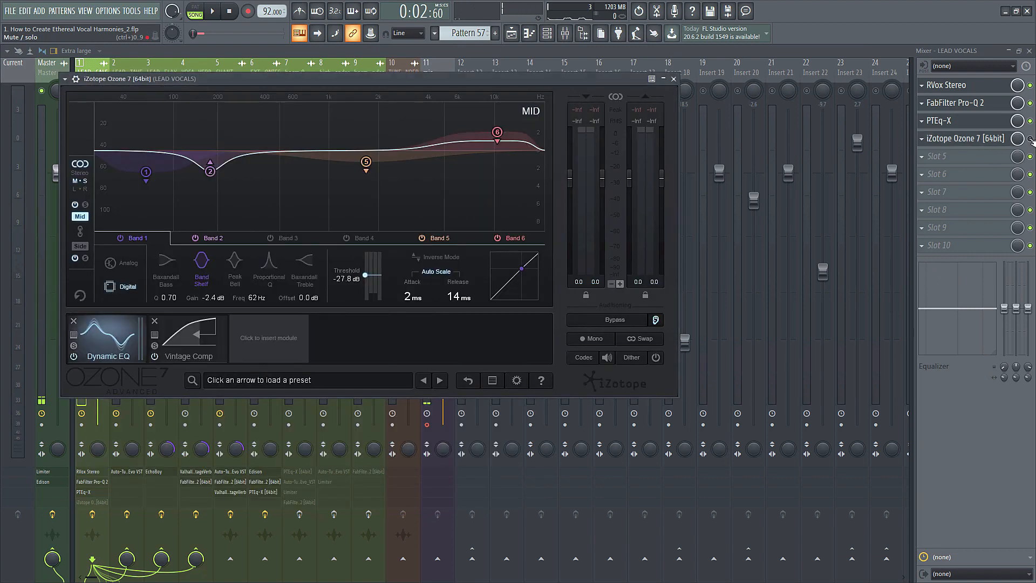
click(990, 141)
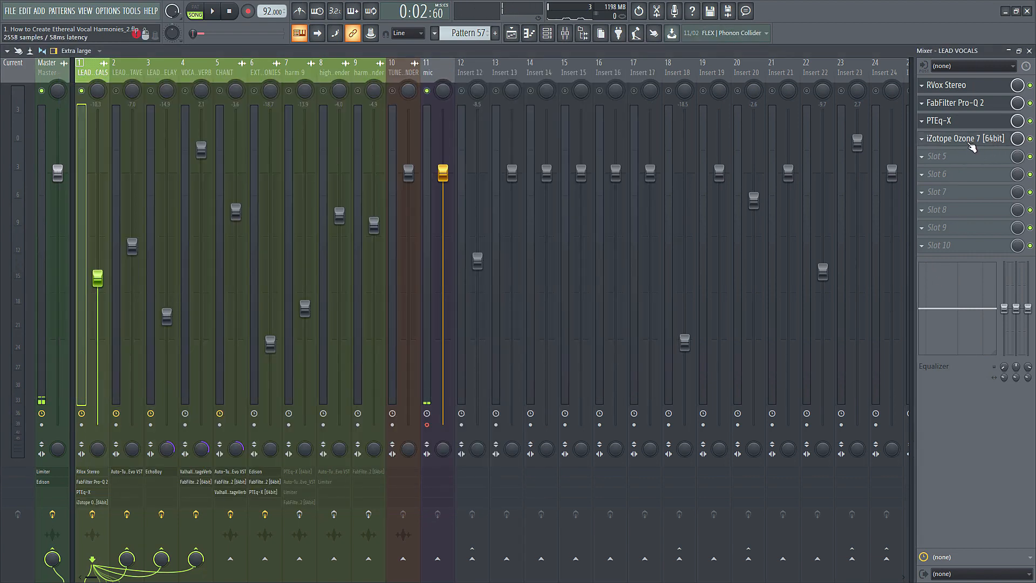
click(963, 140)
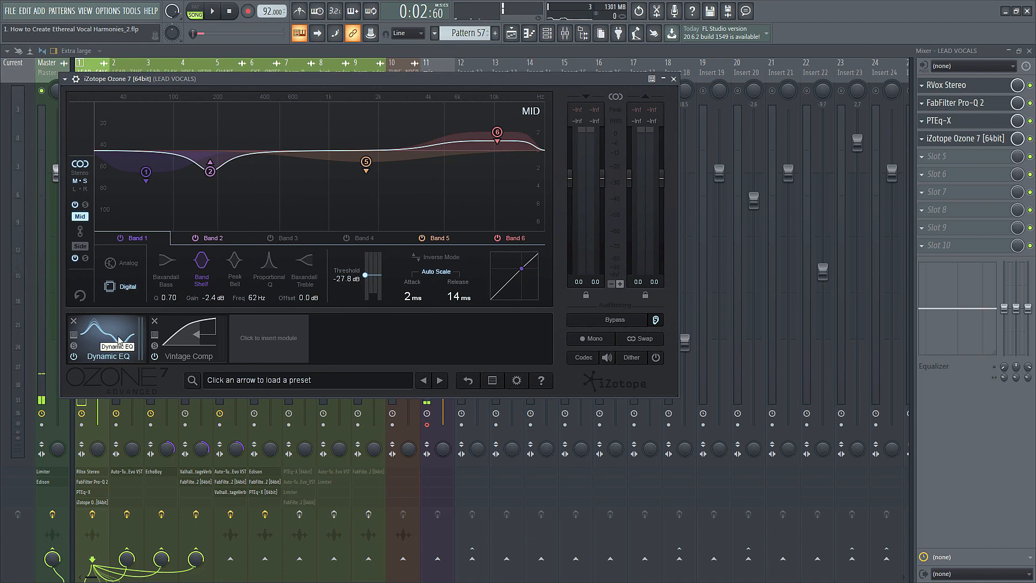
Audition the lead vocal through the Dynamic EQ, and view the Vintage Comp settings in Ozone 7.
click(214, 12)
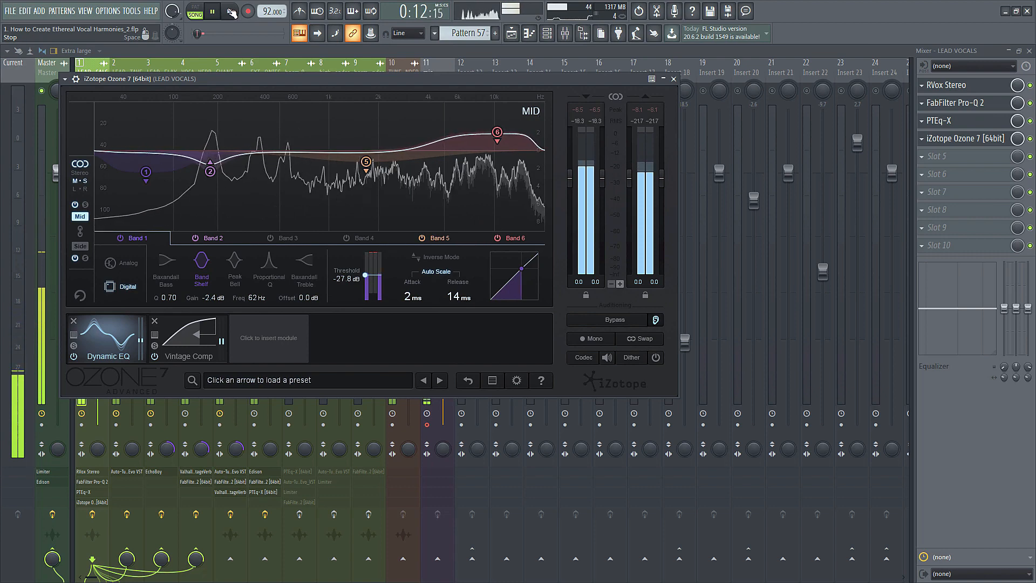
click(232, 13)
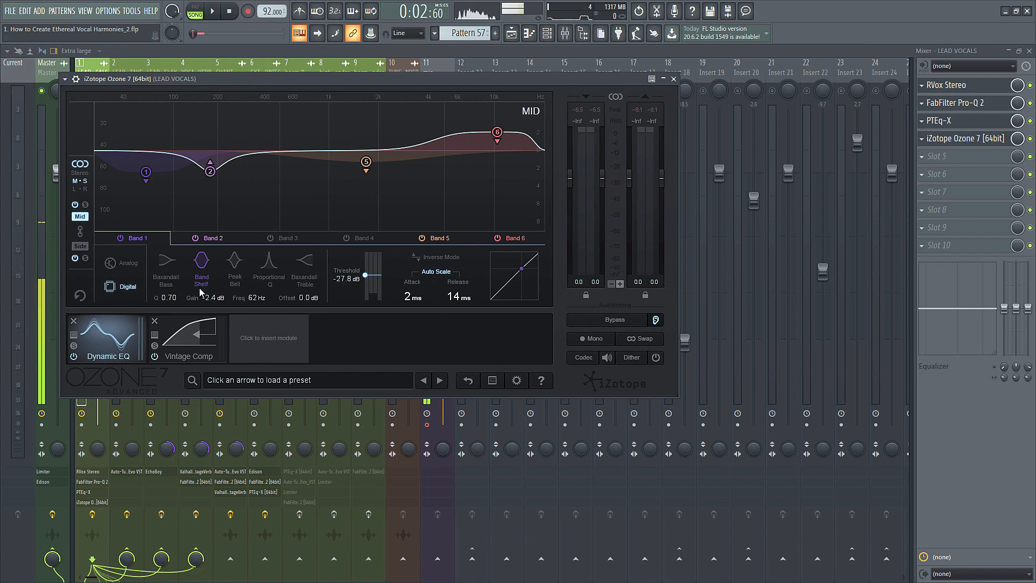
click(185, 335)
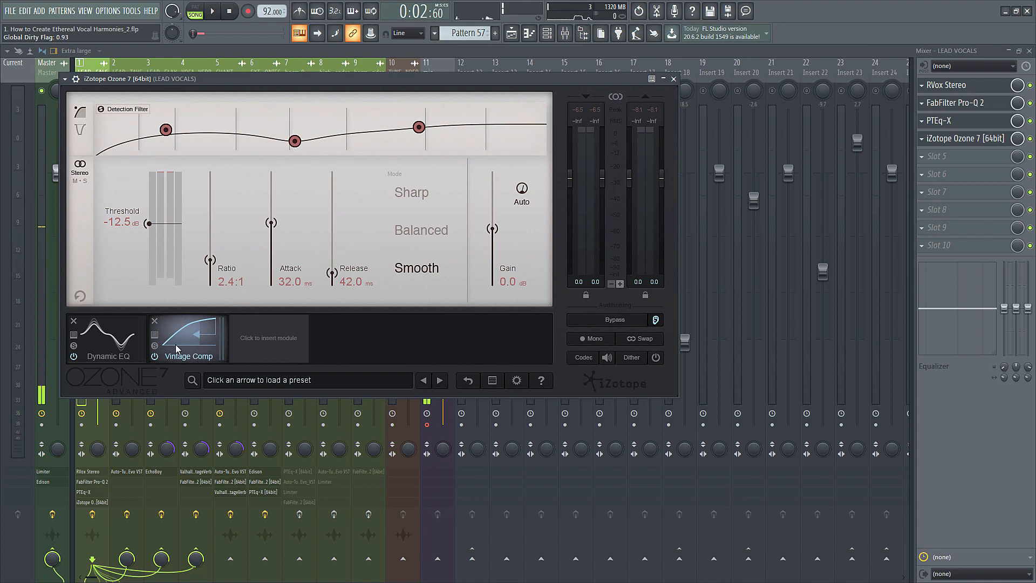
Audition the lead vocal with Ozone 7's Vintage Comp bypassed and re-enabled, and close the plugin window.
click(155, 356)
key(space)
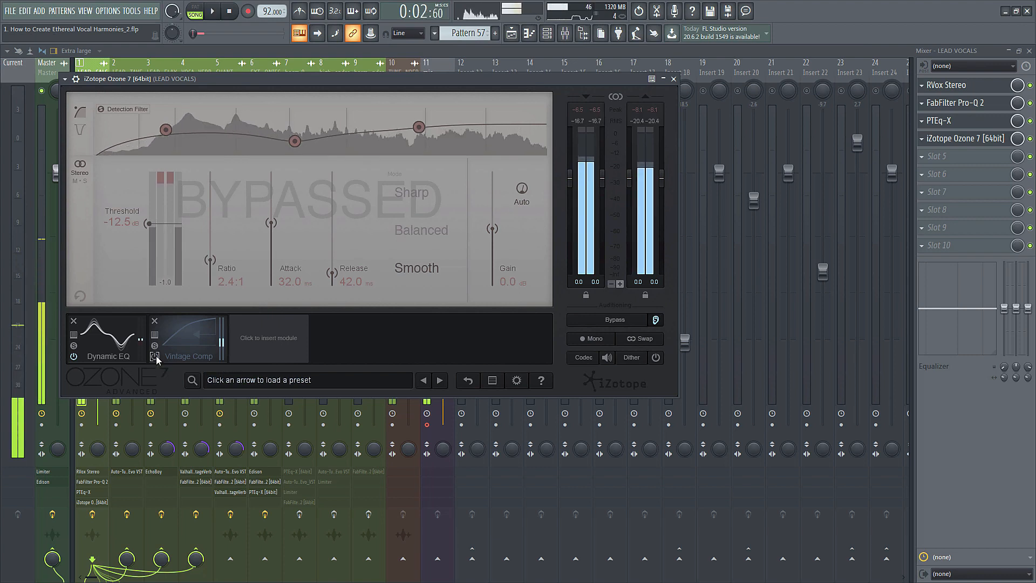
click(155, 356)
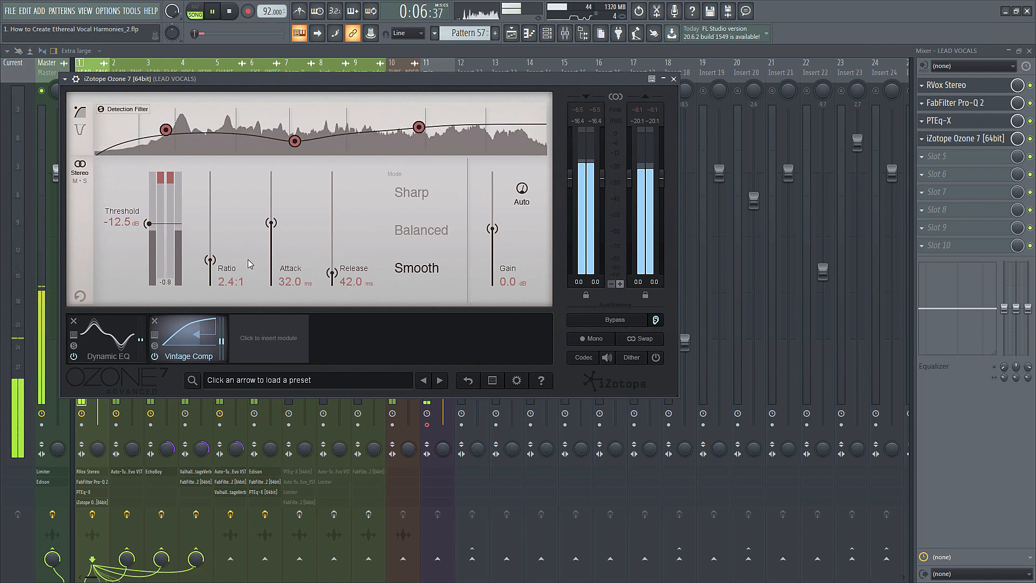
key(space)
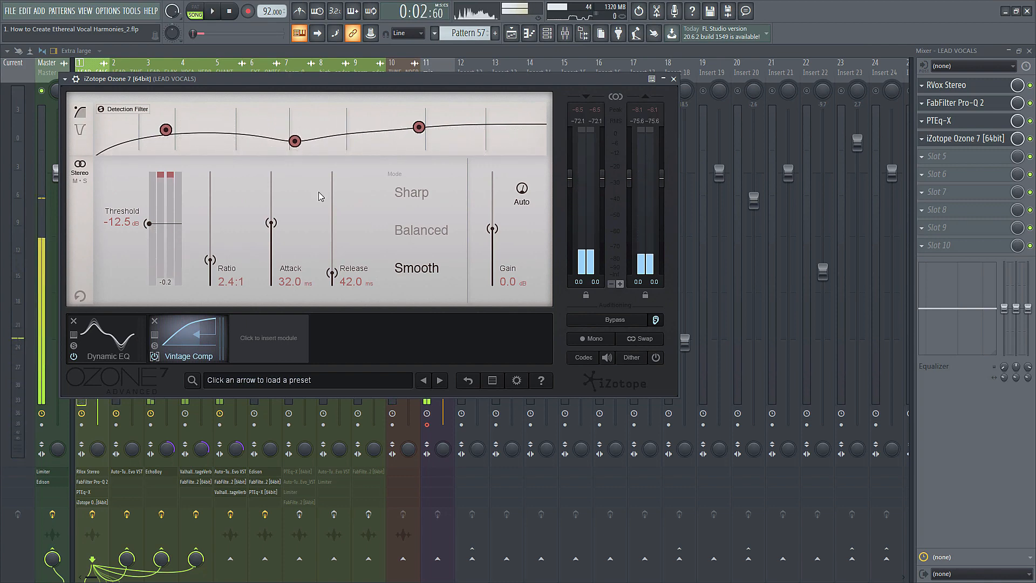
click(674, 79)
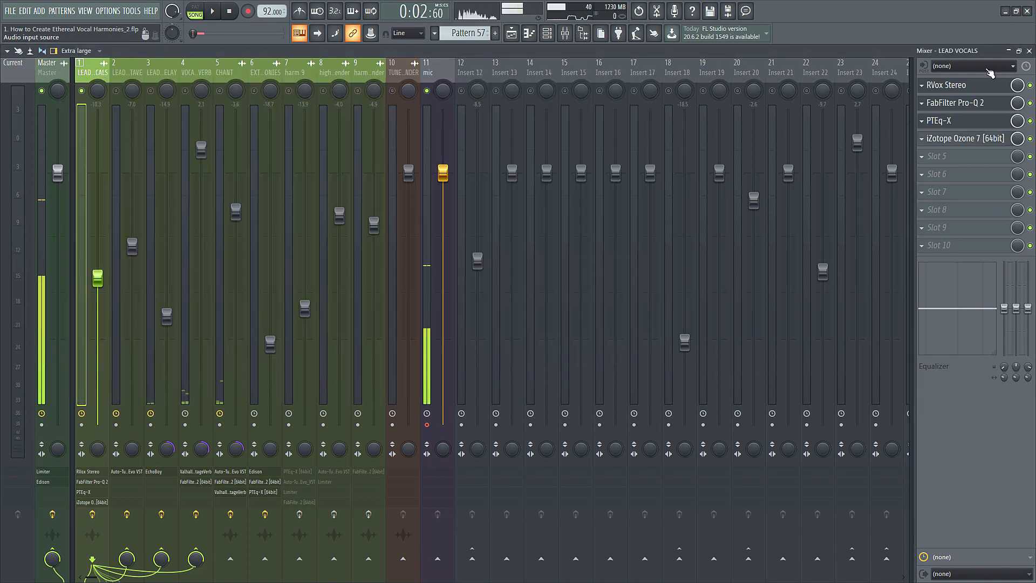
Select the LEAD VOCAL - OCTAVE track, open its Auto-Tune Evo settings and audition the octave layer with the lead.
key(Right)
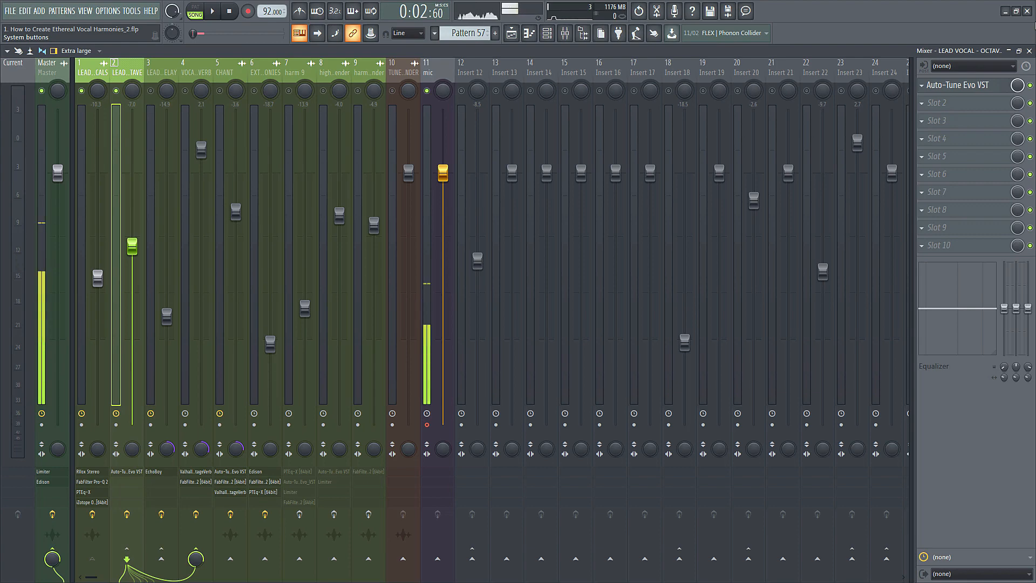
click(976, 86)
key(space)
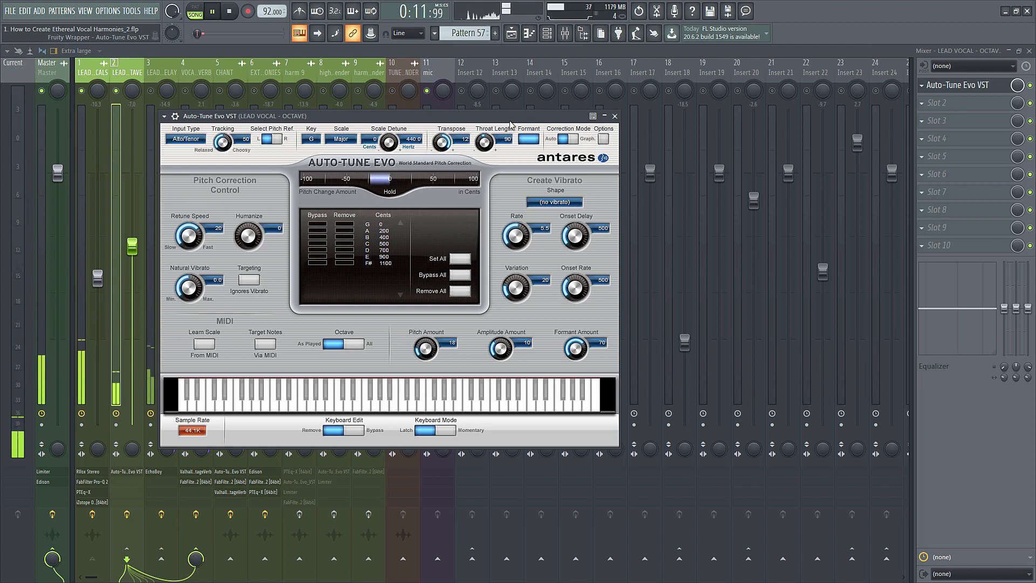
key(space)
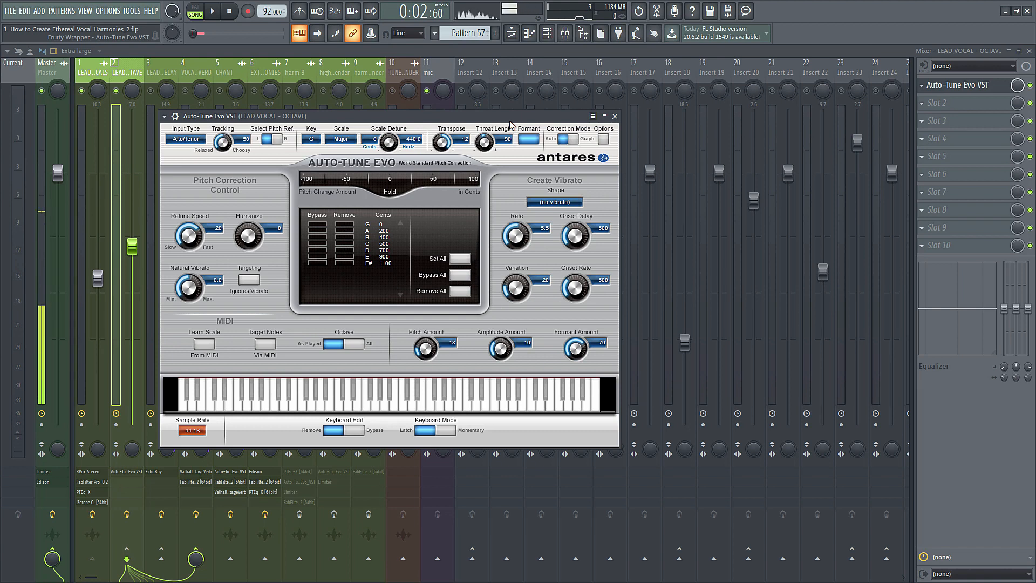
Compare the octave vocal with Auto-Tune Evo's Formant option off and on, and set Throat Length to 92 and audition it.
key(space)
click(527, 142)
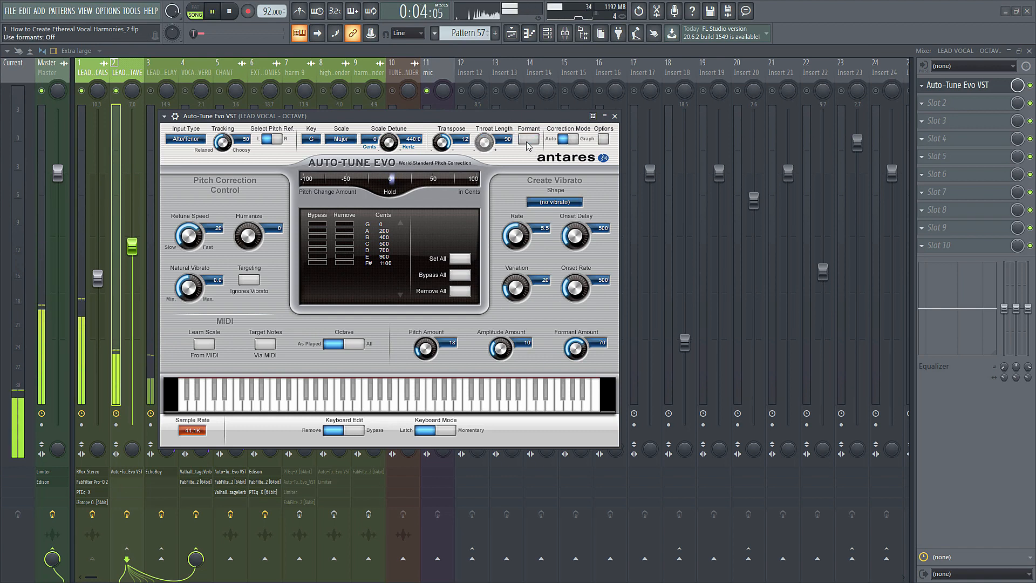
click(527, 142)
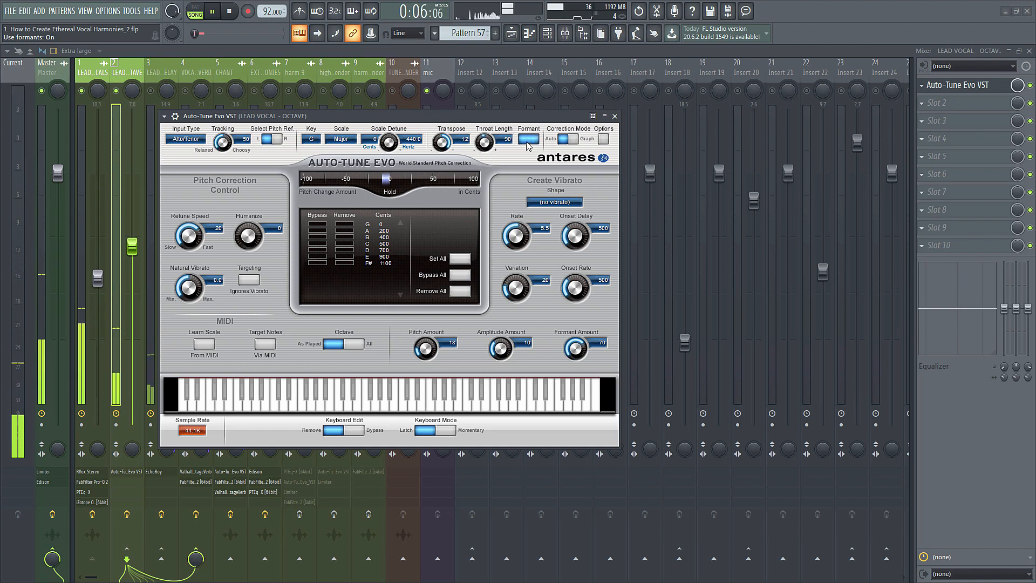
click(527, 143)
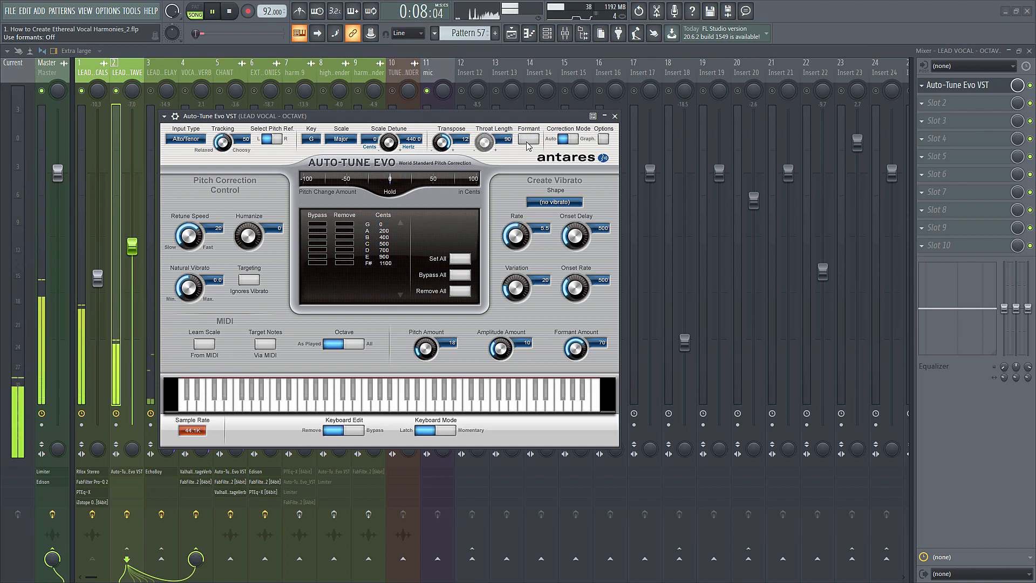
click(529, 140)
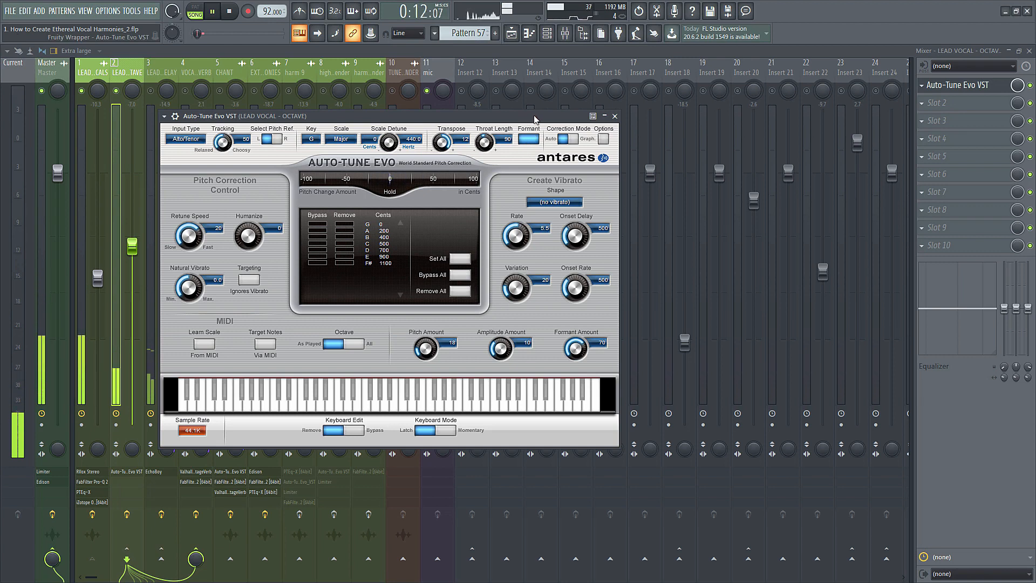
key(space)
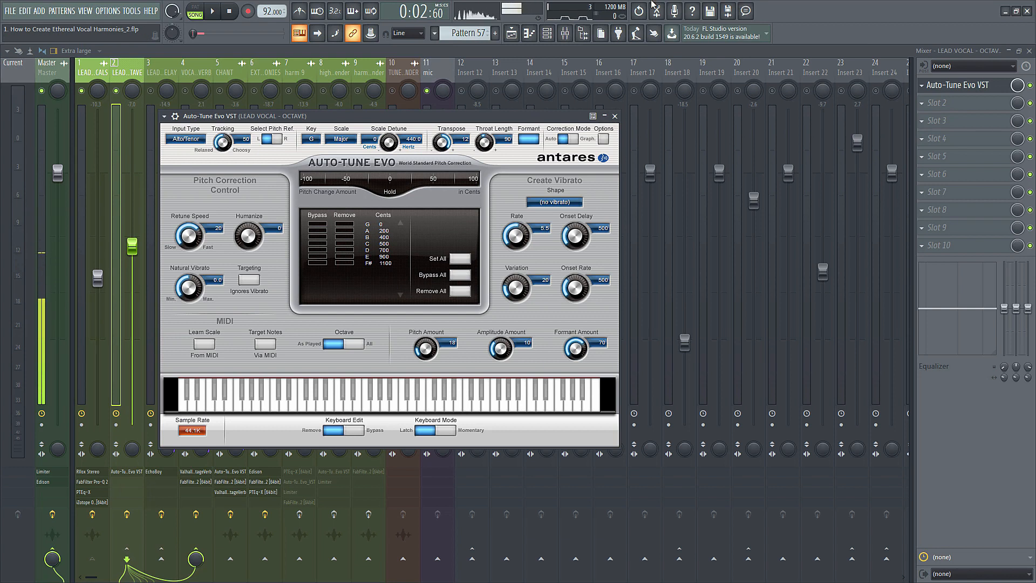
drag(492, 154, 518, 147)
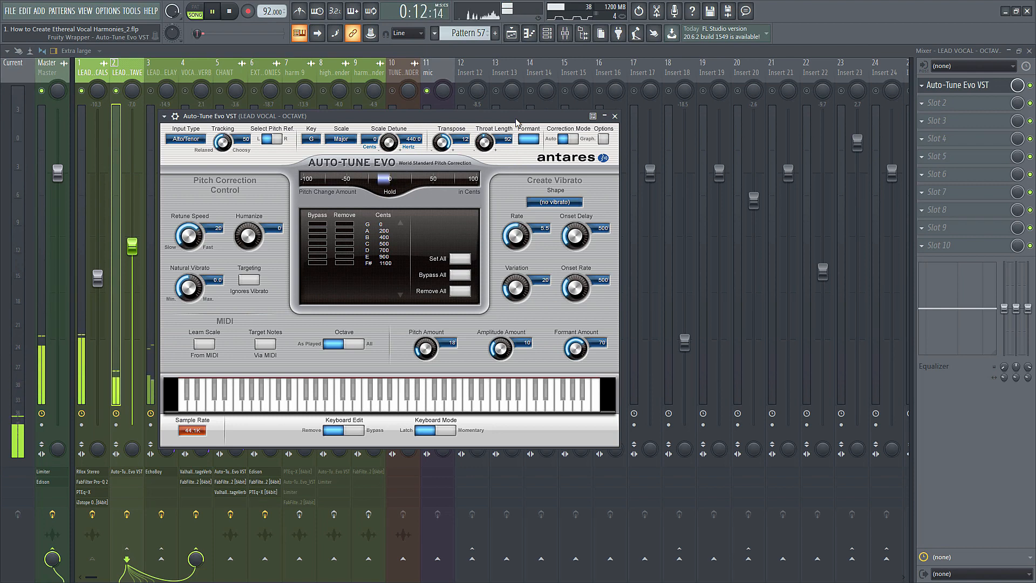
key(space)
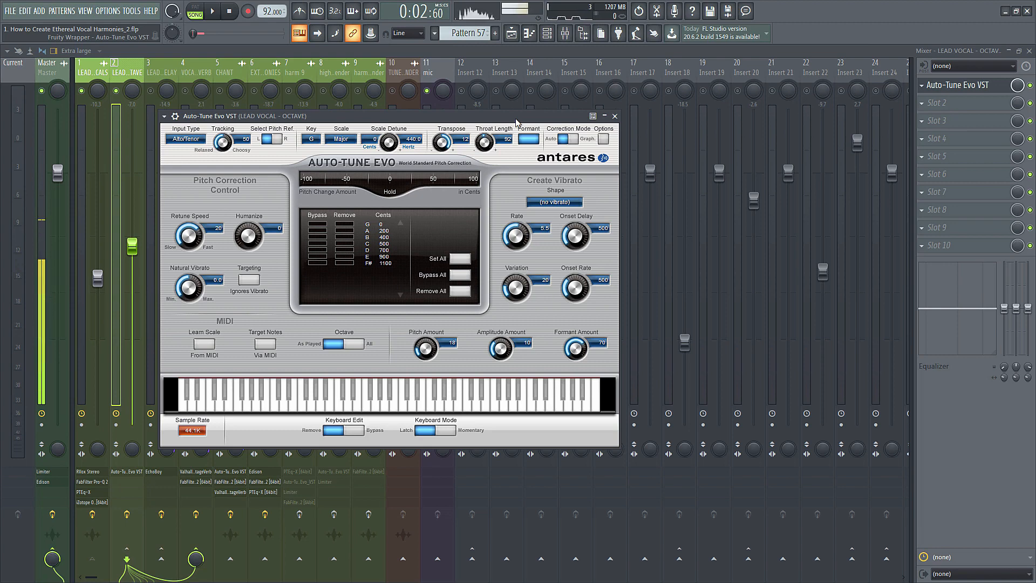
Mute the octave track, enable LEAD VOCAL DELAY and audition the delay with its EchoBoy settings open.
click(116, 91)
click(151, 93)
click(915, 102)
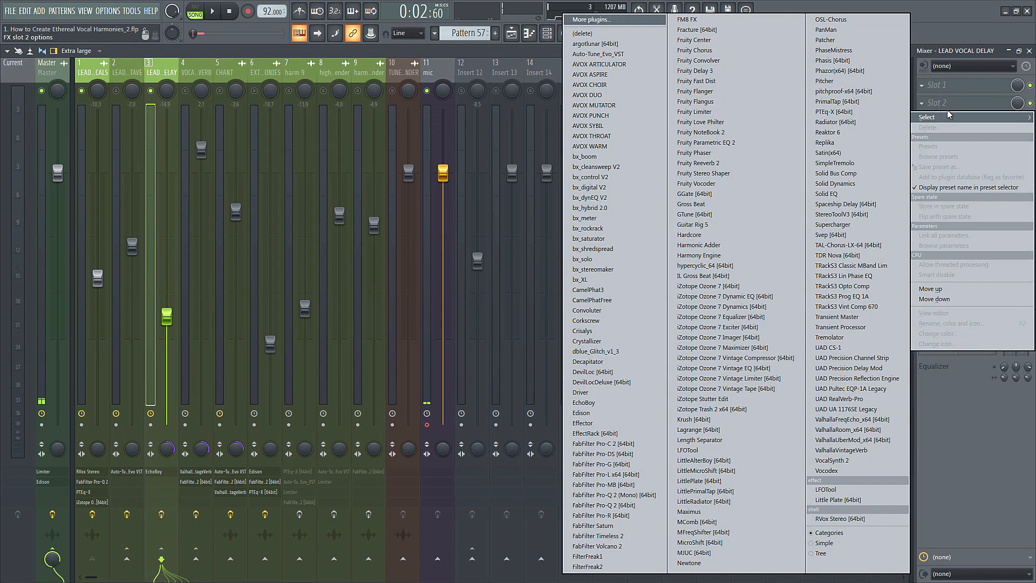
click(957, 54)
click(952, 121)
key(space)
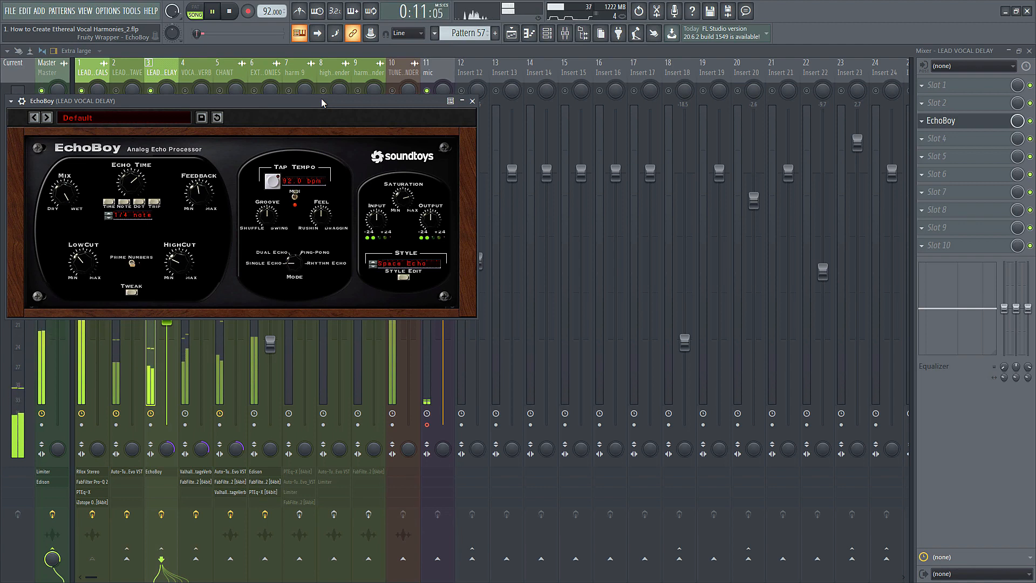
click(472, 103)
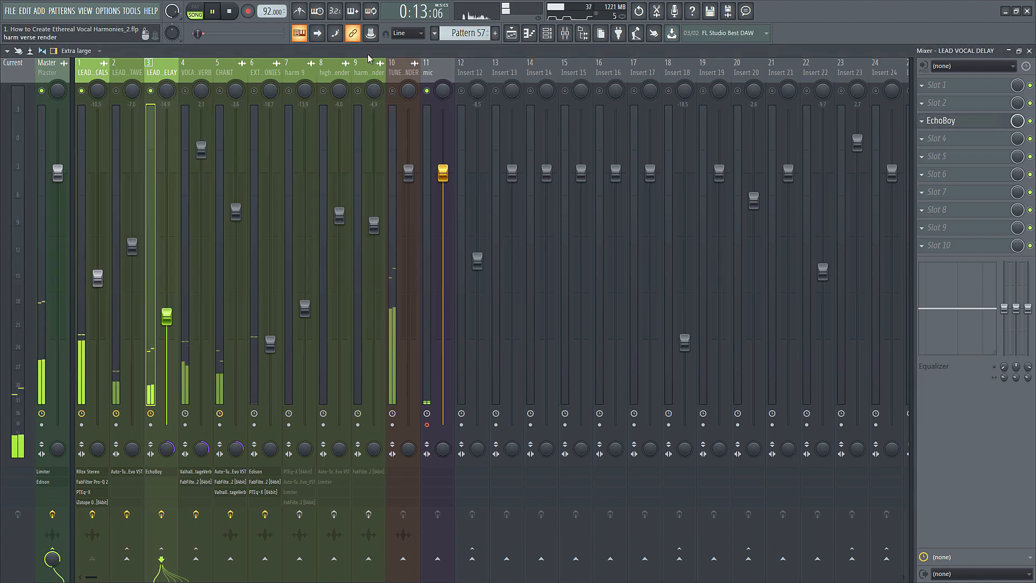
key(space)
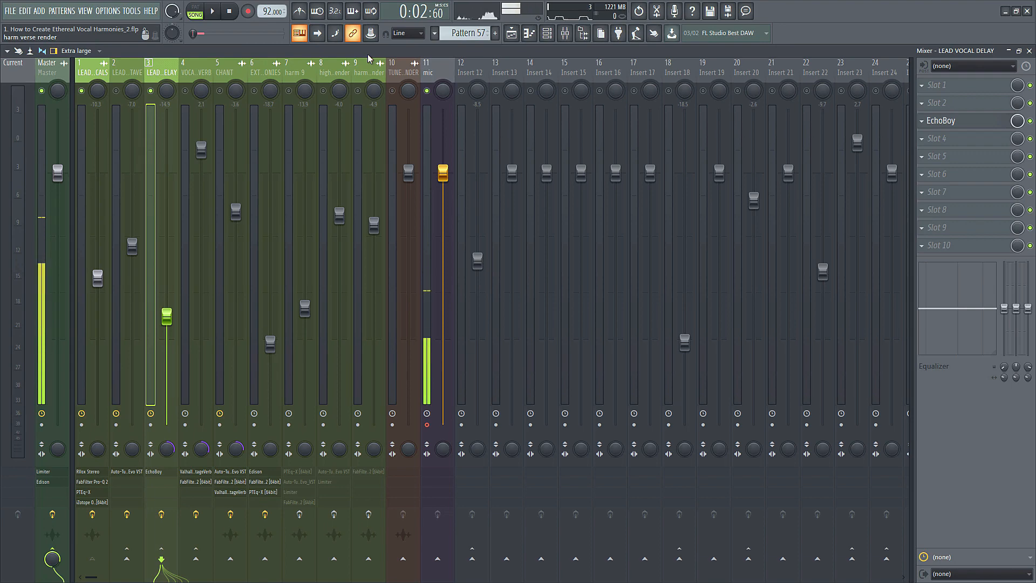
Mute the delay track and audition VOCAL REVERB with its ValhallaVintageVerb settings open.
click(151, 90)
click(195, 74)
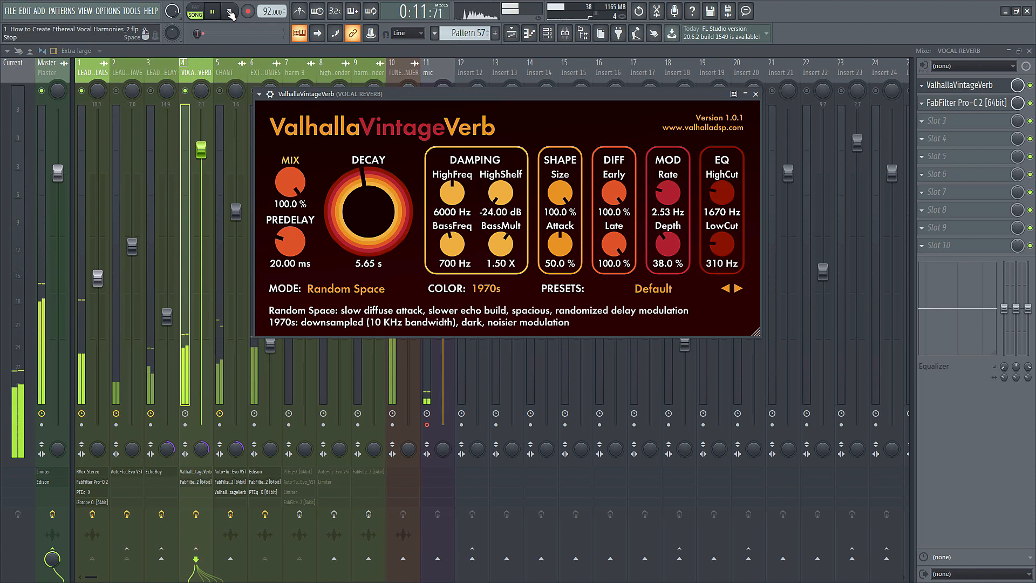
click(230, 13)
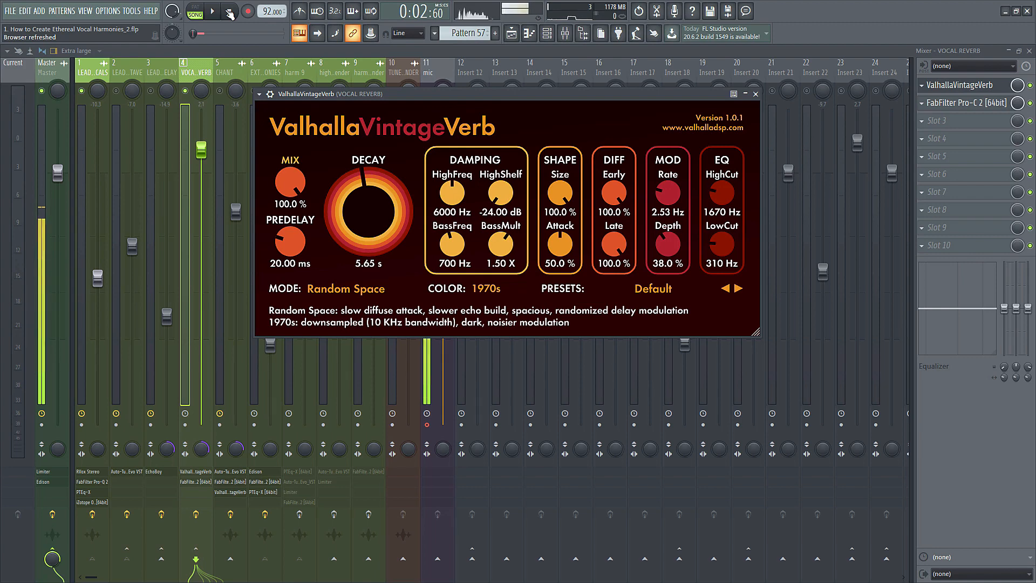
click(230, 12)
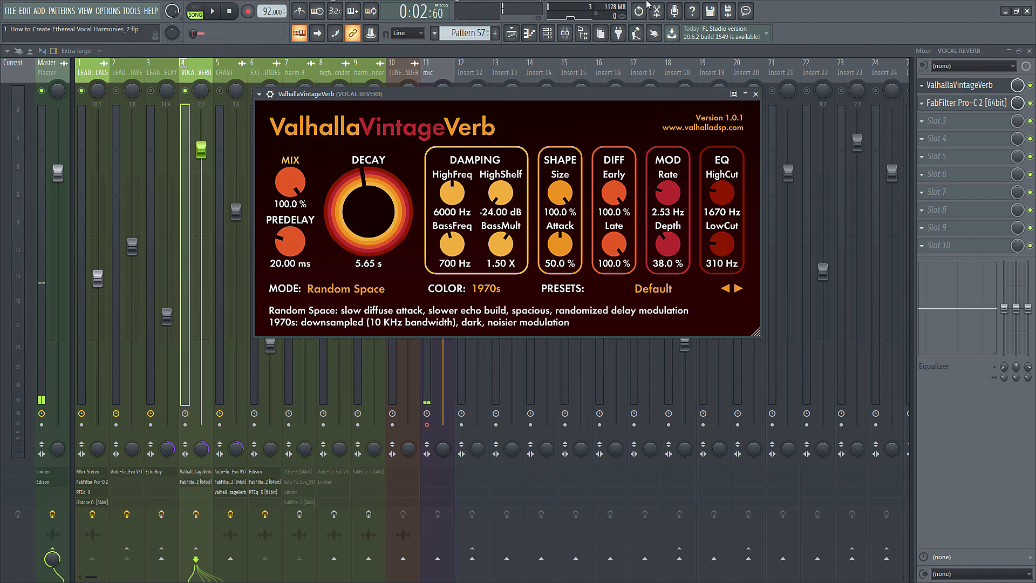
Open FabFilter Pro-C 2 on VOCAL REVERB, audition the reverb's compression during playback, and close the plugin window.
click(993, 108)
key(space)
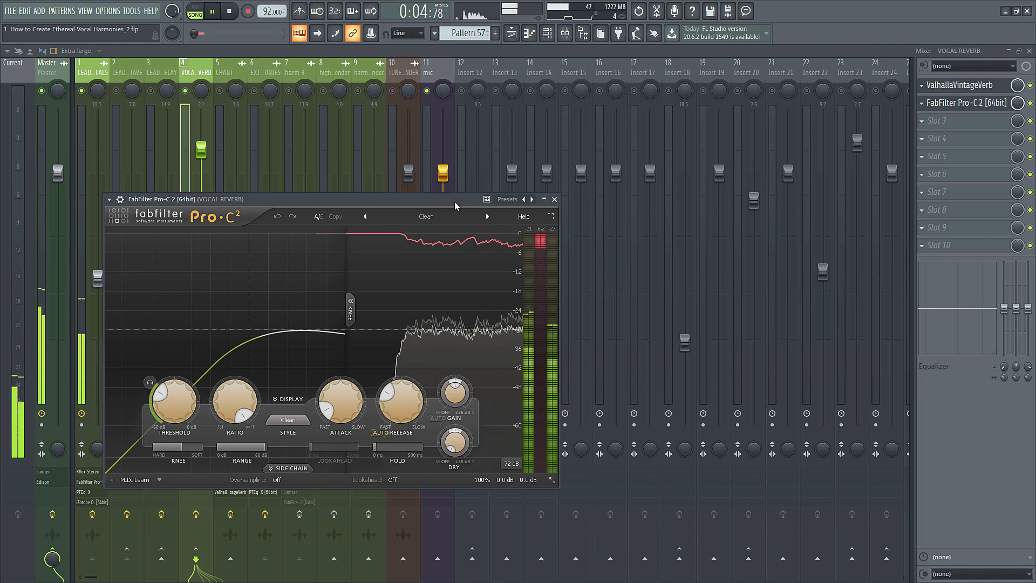
click(239, 11)
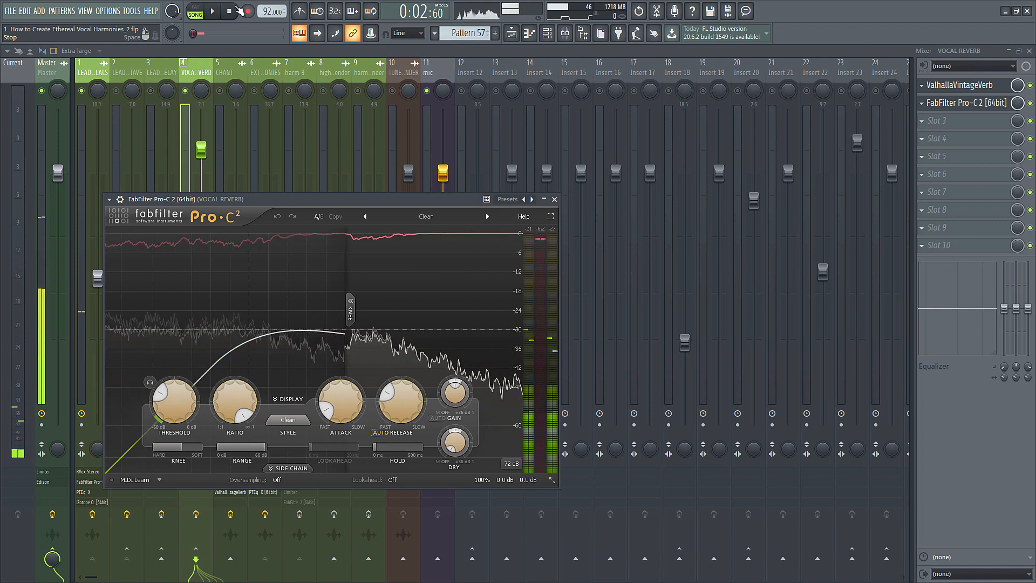
key(Escape)
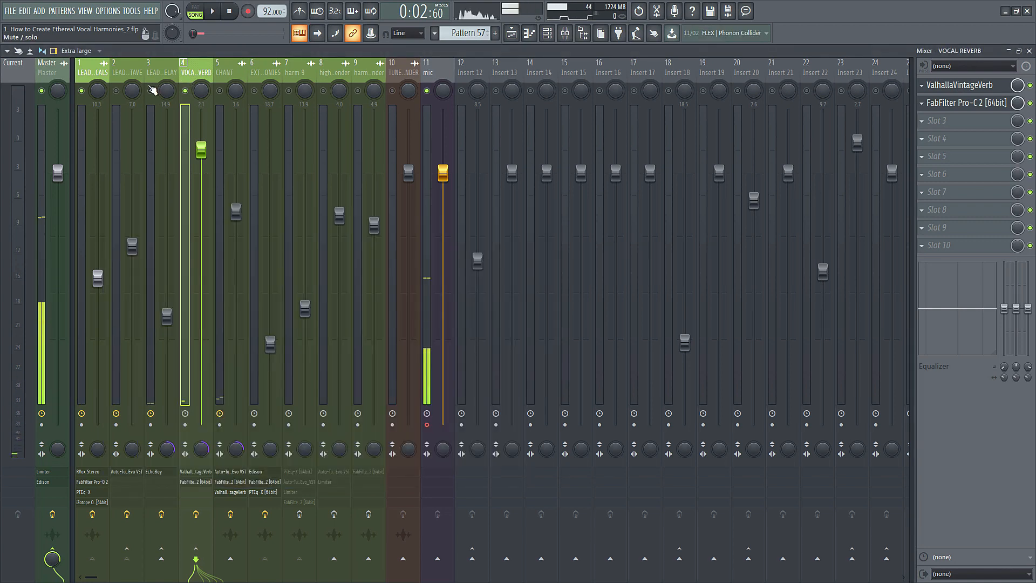
Enable the octave and delay tracks alongside LEAD VOCALS and VOCAL REVERB, and play all four together.
click(119, 73)
click(106, 78)
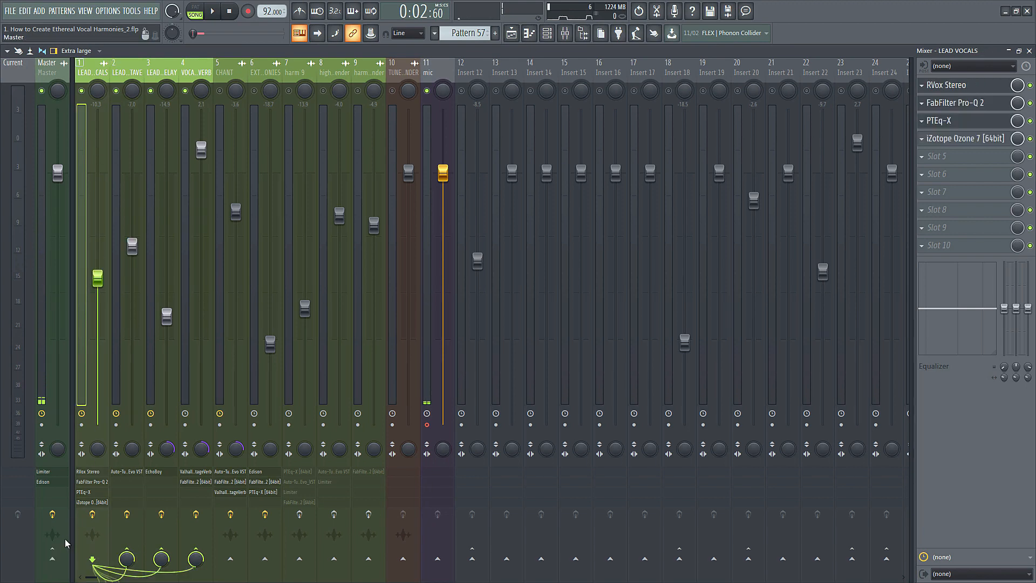
key(space)
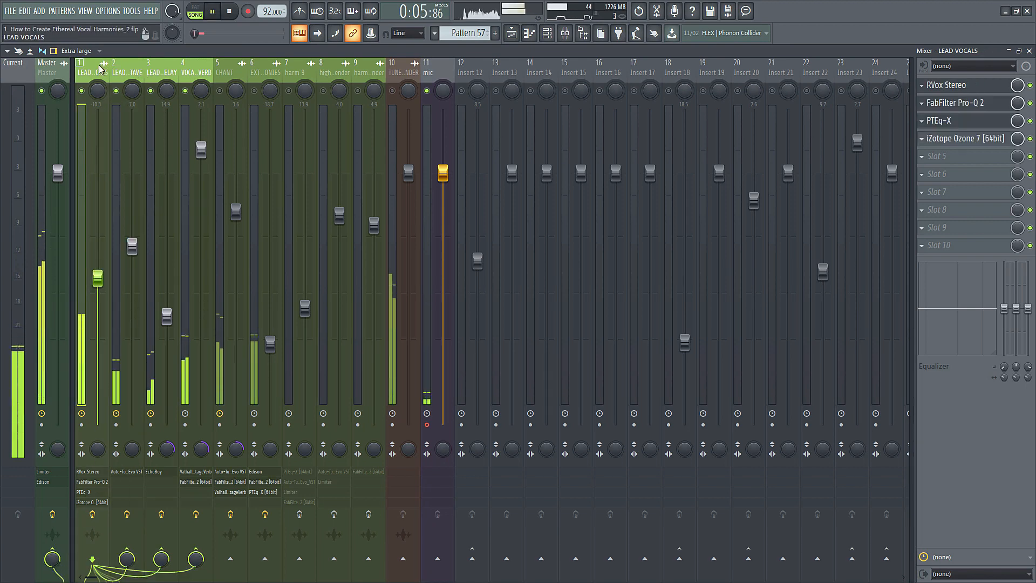
View the vocal clips in the playlist during playback, stop playback, and switch from the playlist back to the mixer.
click(512, 36)
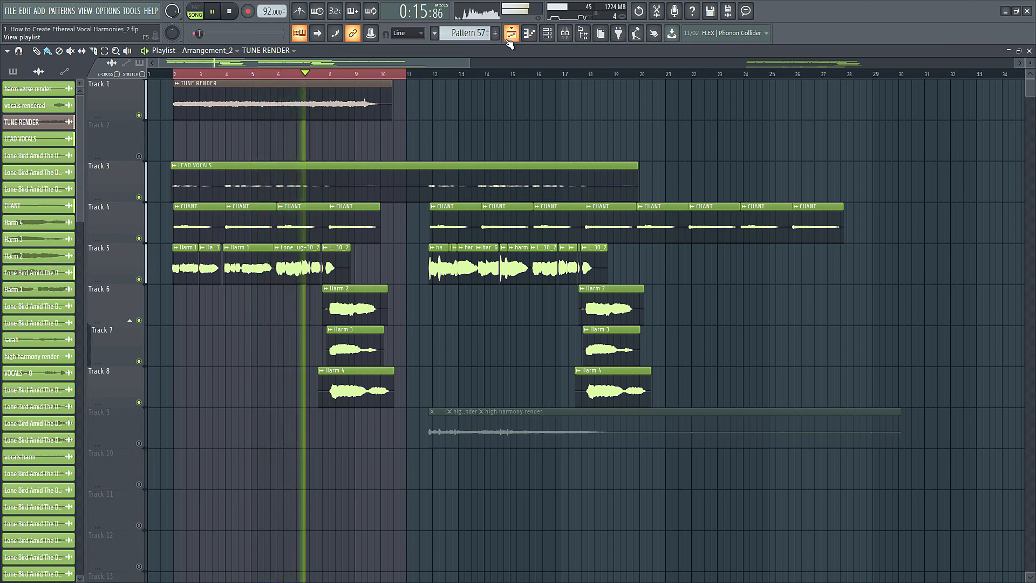
click(564, 34)
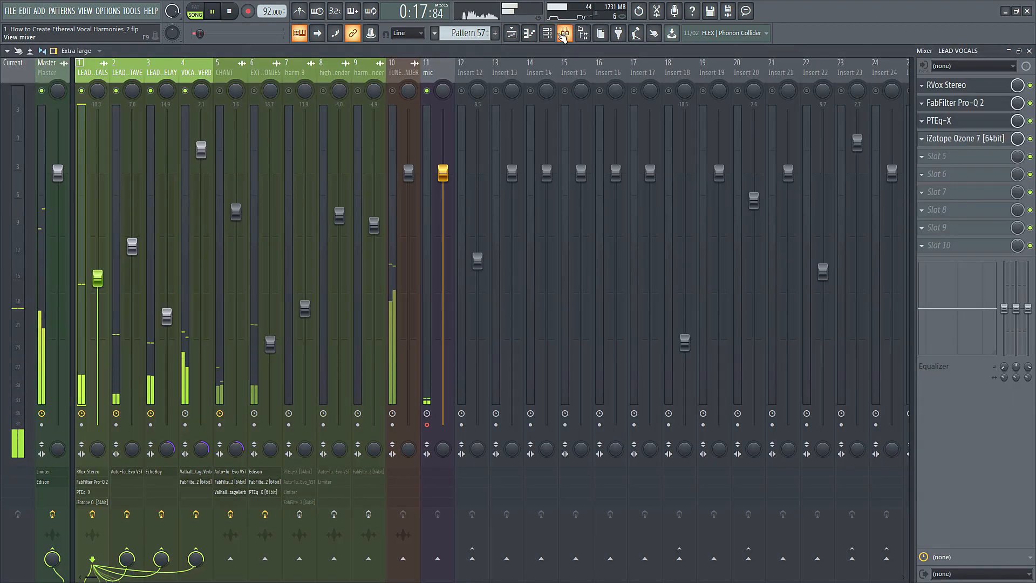
click(565, 34)
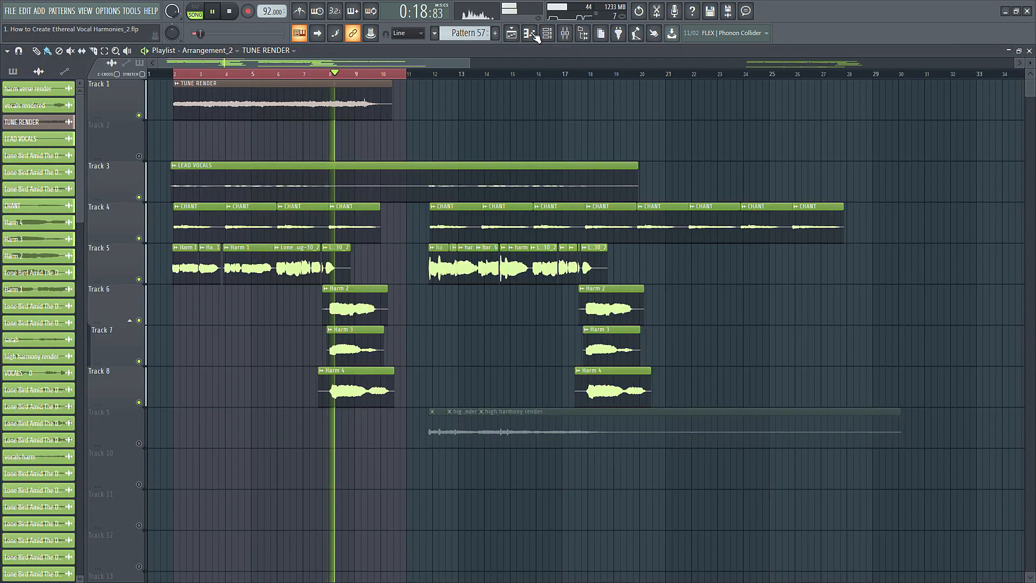
click(229, 13)
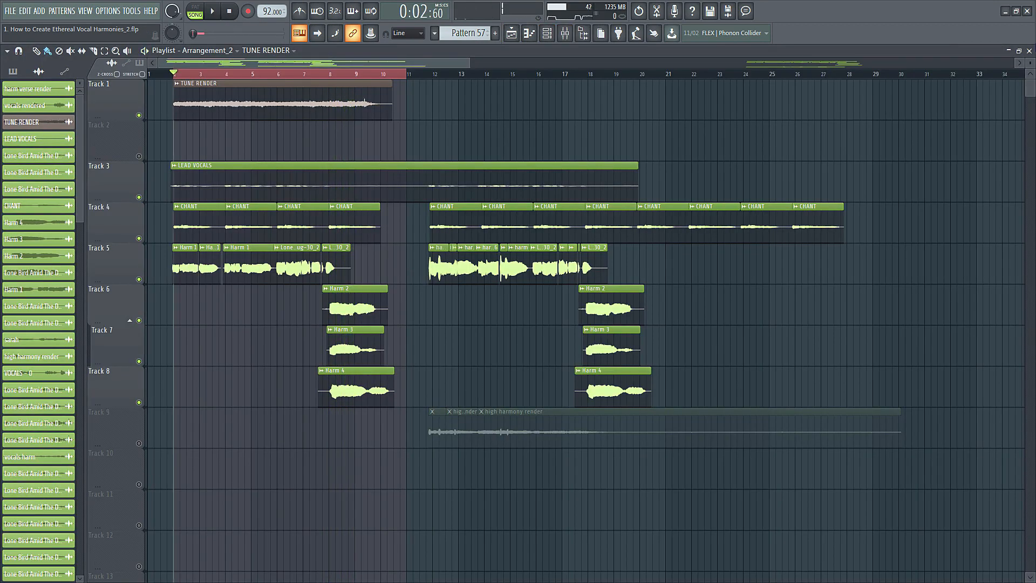
key(F5)
click(565, 34)
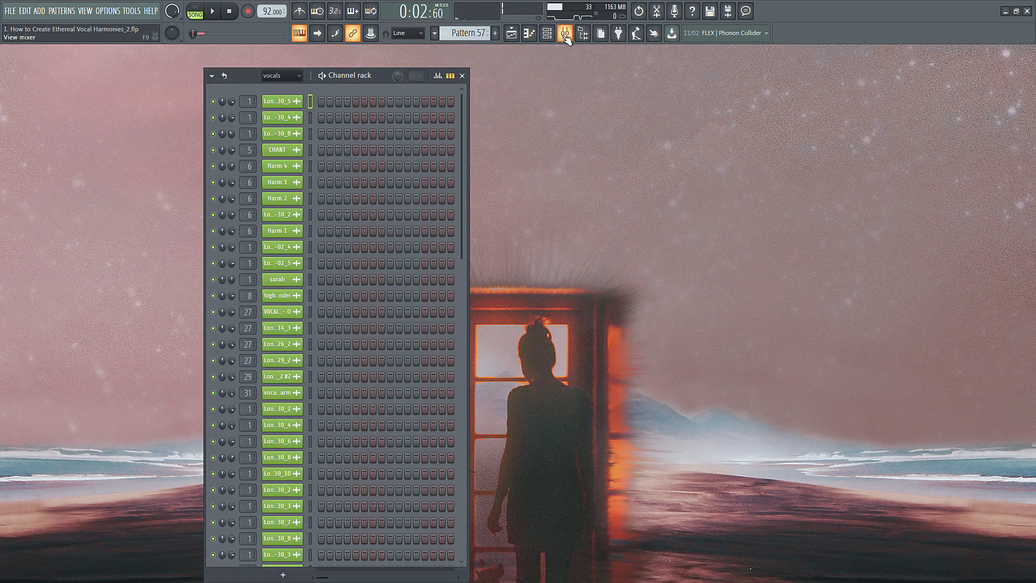